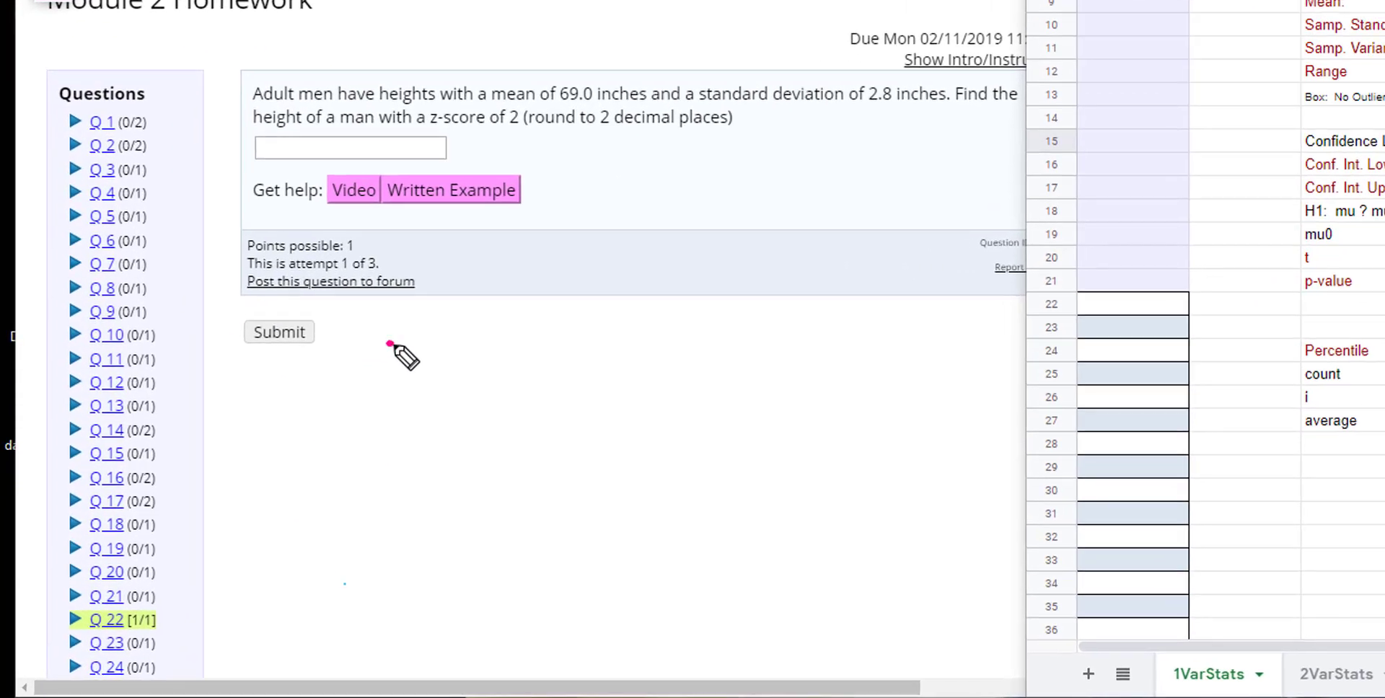
Step: Handwrite the z-score formula z = (x − μ)/σ beside the question
left_click_drag(251, 467, 277, 500)
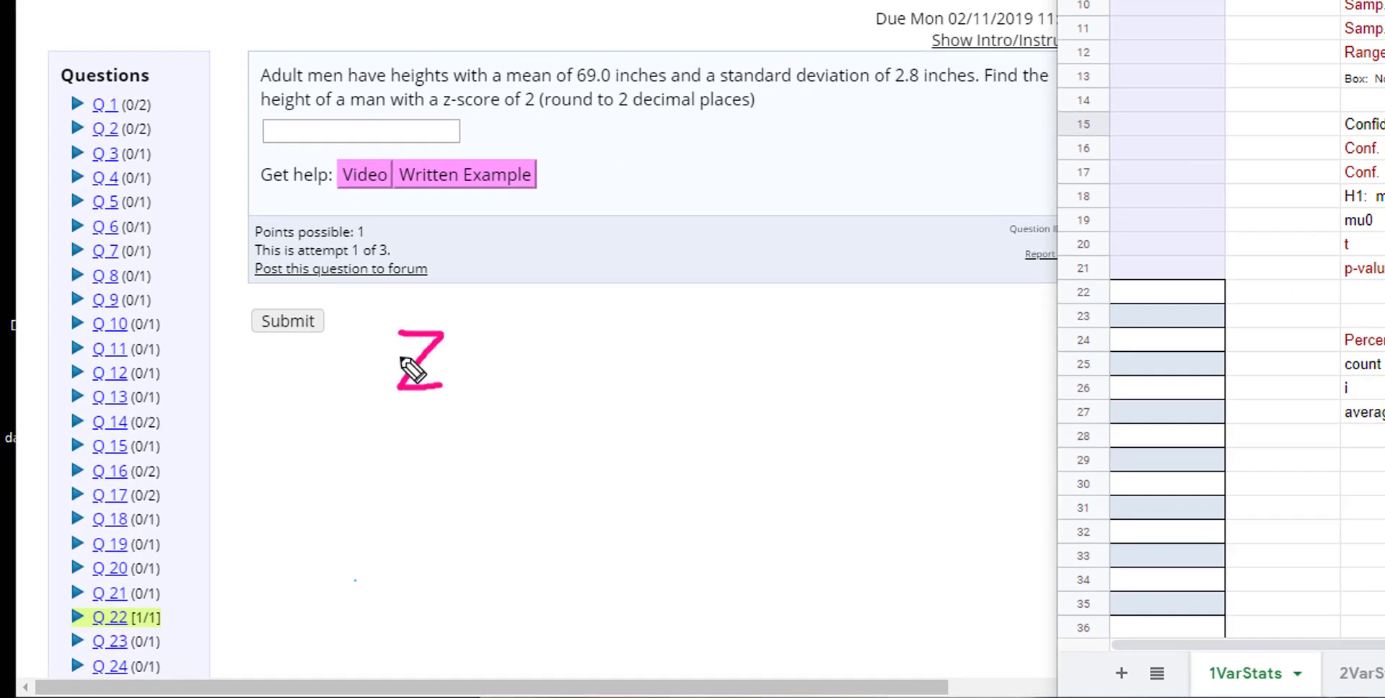
mouse_move(473, 354)
left_mouse_down()
mouse_move(505, 353)
mouse_move(512, 372)
left_mouse_up()
left_click(481, 374)
mouse_move(557, 332)
left_mouse_down()
mouse_move(579, 367)
mouse_move(604, 332)
mouse_move(653, 350)
mouse_move(698, 336)
mouse_move(730, 384)
left_mouse_up()
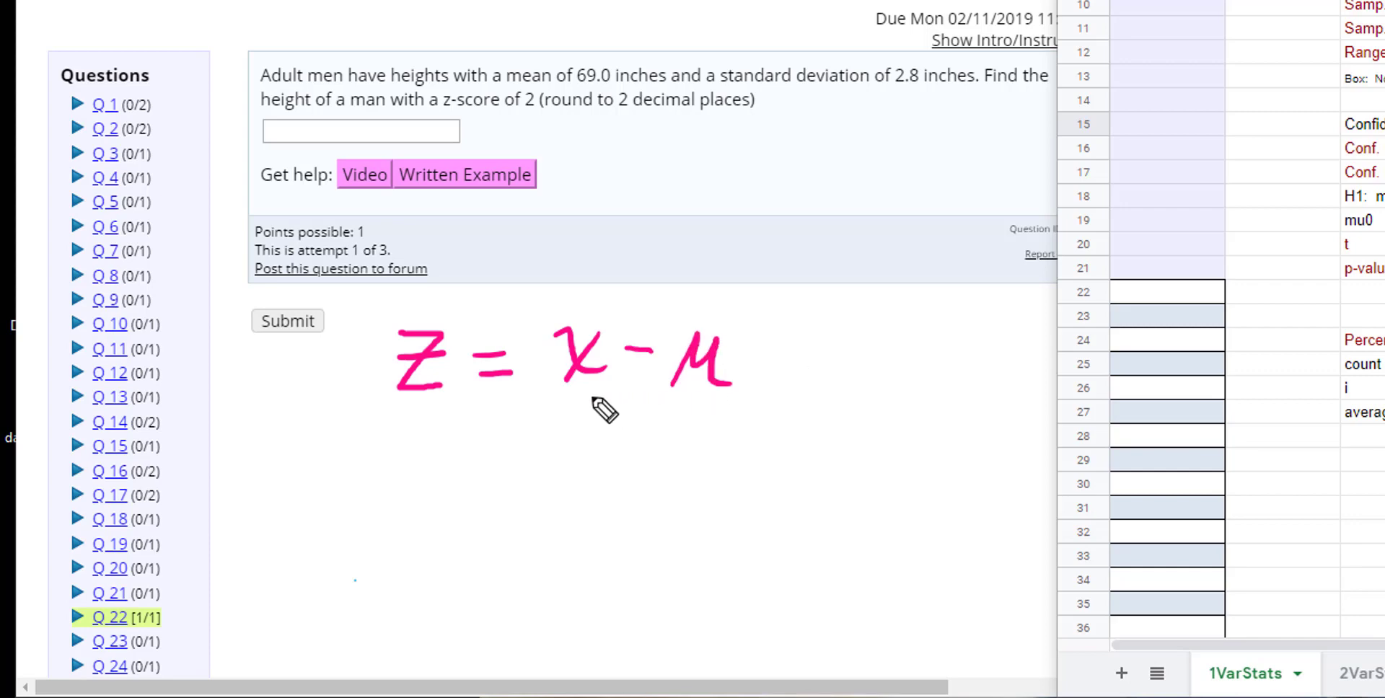
left_click_drag(563, 395, 732, 393)
left_click_drag(662, 423, 698, 414)
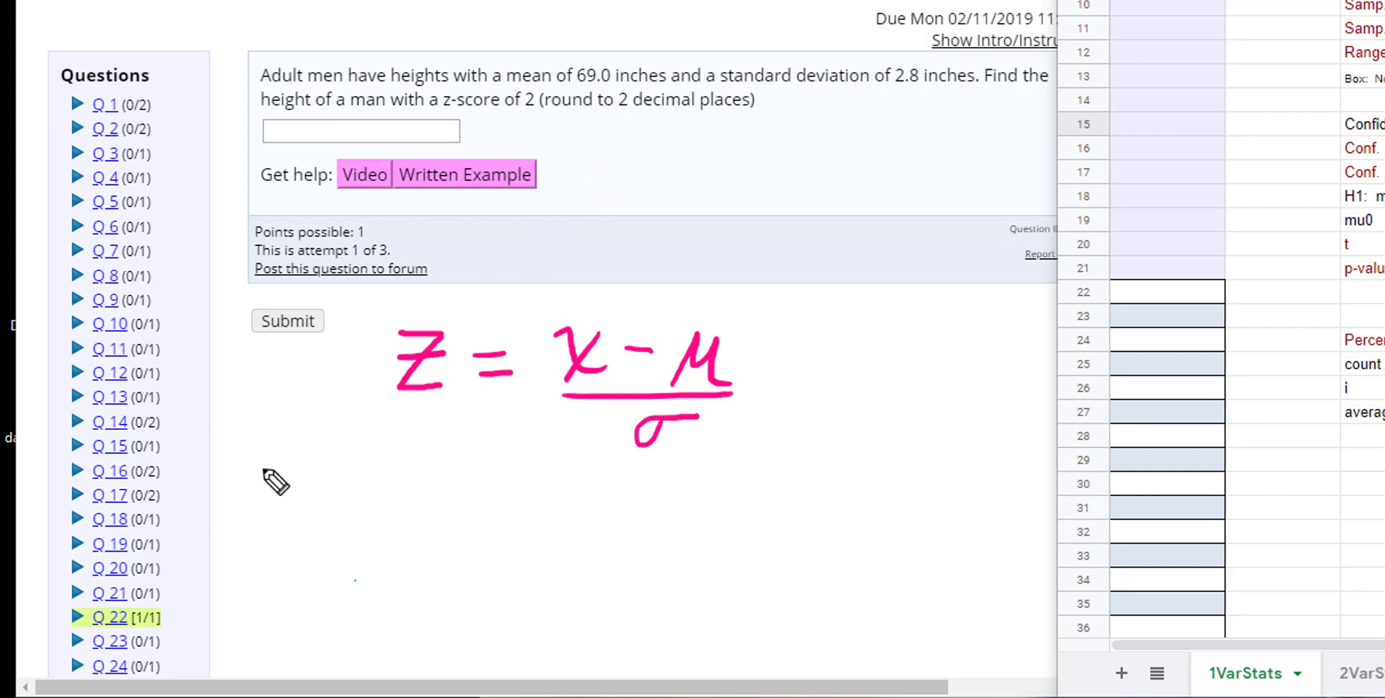
Step: Write the substituted equation 2 = (x − 69)/2.8 and arrow 2.8 to the 2
mouse_move(243, 475)
left_mouse_down()
mouse_move(272, 515)
mouse_move(312, 487)
left_mouse_up()
mouse_move(287, 499)
left_mouse_down()
mouse_move(376, 507)
mouse_move(347, 508)
left_mouse_up()
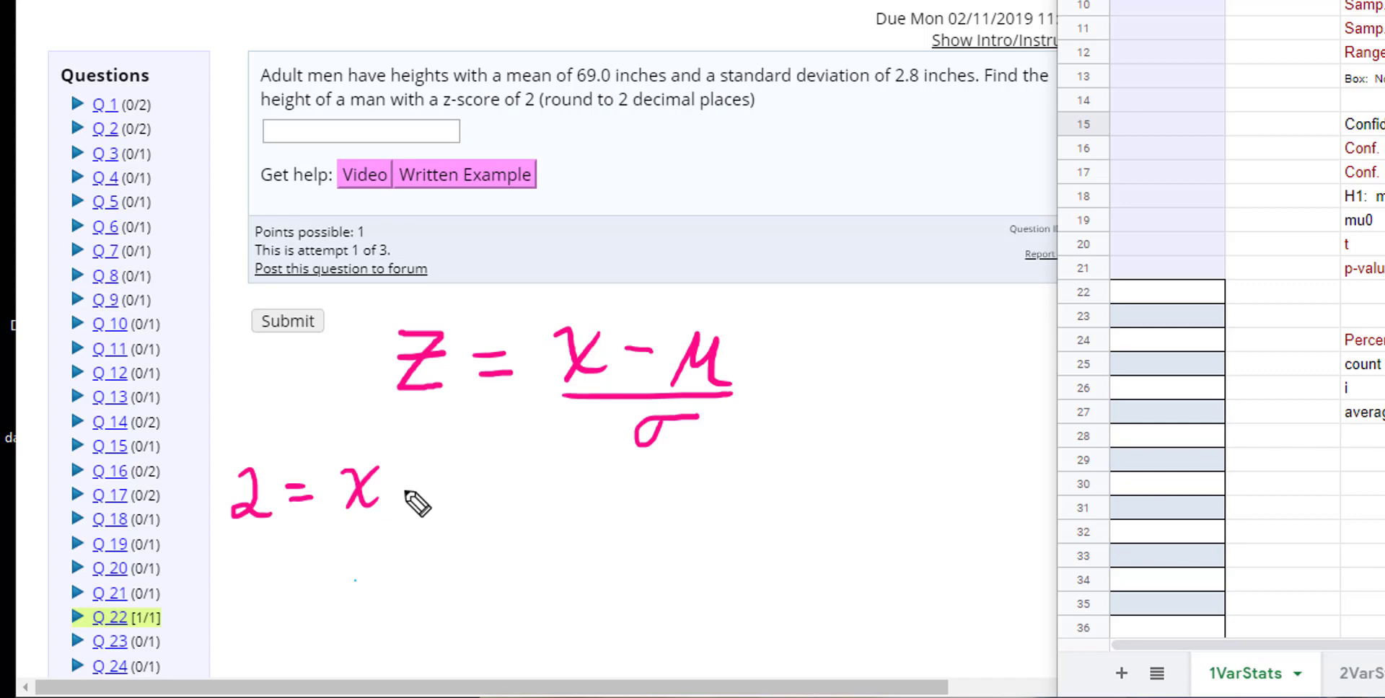
mouse_move(393, 478)
left_mouse_down()
mouse_move(419, 476)
mouse_move(445, 505)
mouse_move(490, 485)
mouse_move(498, 513)
left_mouse_up()
left_click_drag(365, 534, 511, 527)
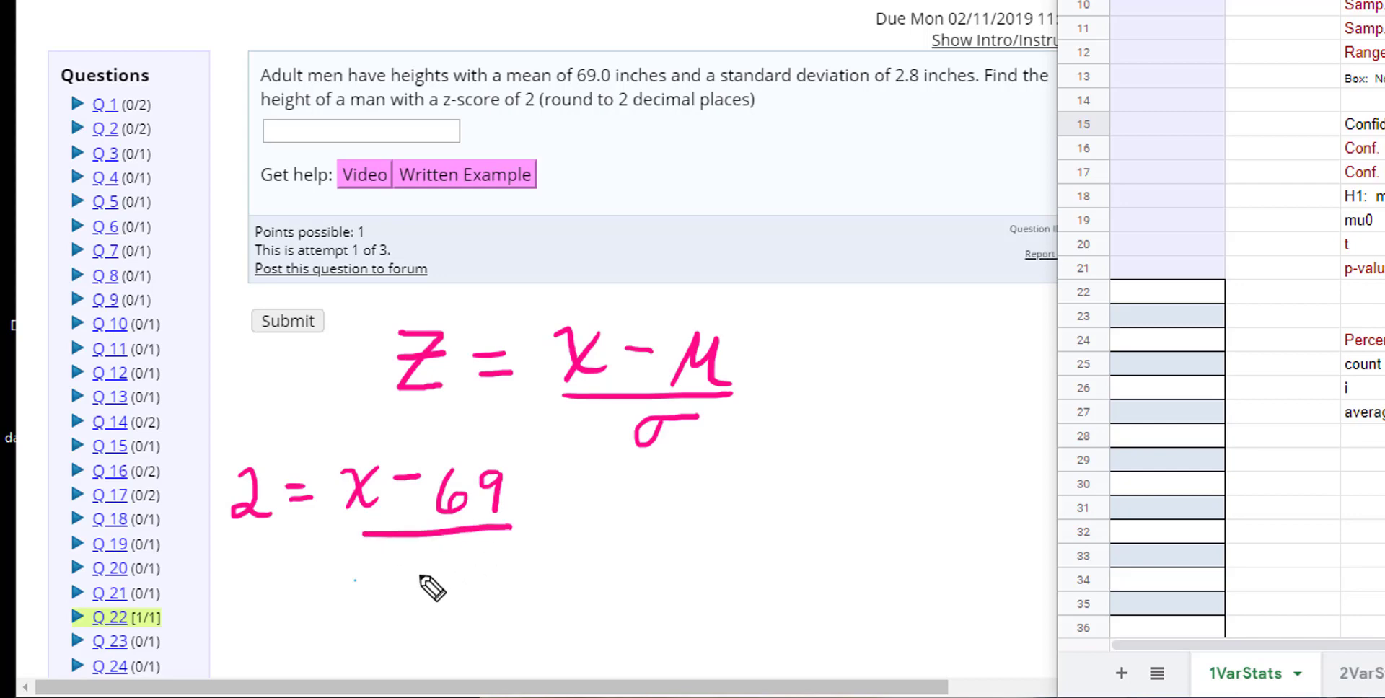
mouse_move(417, 577)
left_mouse_down()
mouse_move(412, 608)
mouse_move(444, 606)
left_mouse_up()
left_click(464, 599)
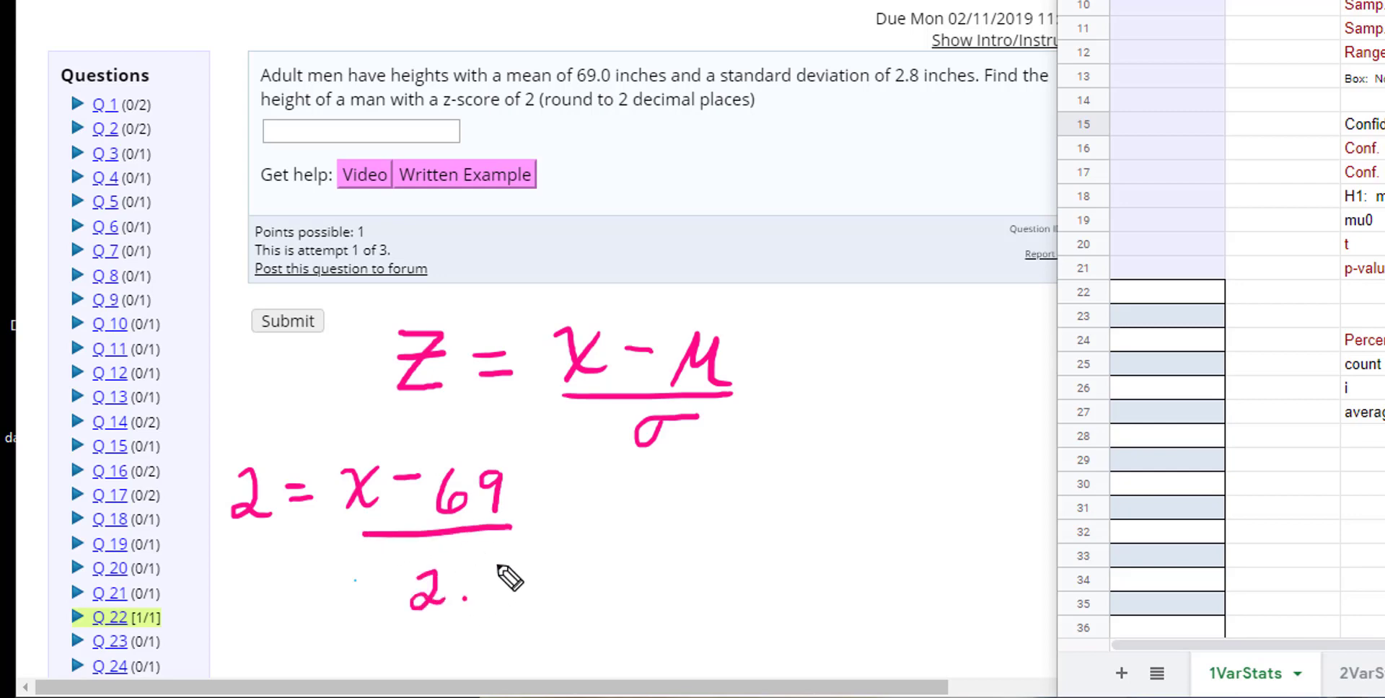
mouse_move(505, 565)
left_mouse_down()
mouse_move(497, 600)
mouse_move(506, 562)
left_mouse_up()
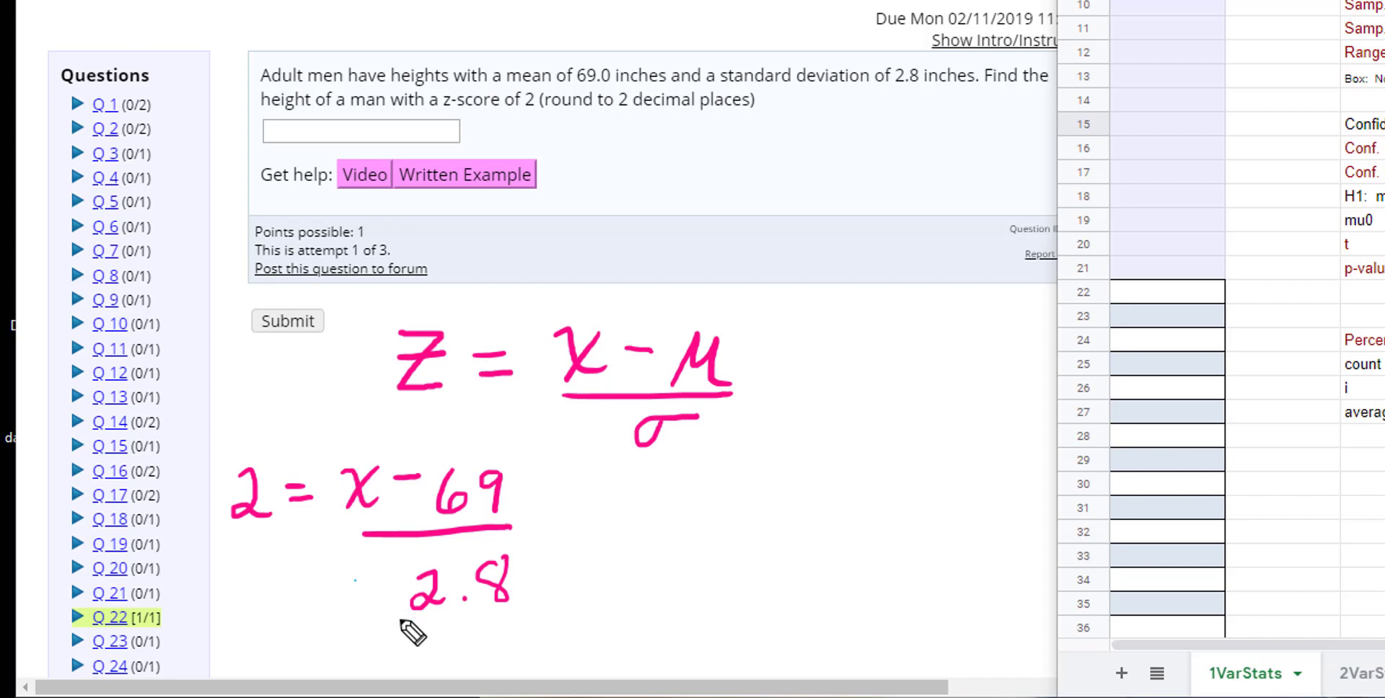
mouse_move(401, 619)
left_mouse_down()
mouse_move(302, 578)
mouse_move(272, 541)
left_mouse_up()
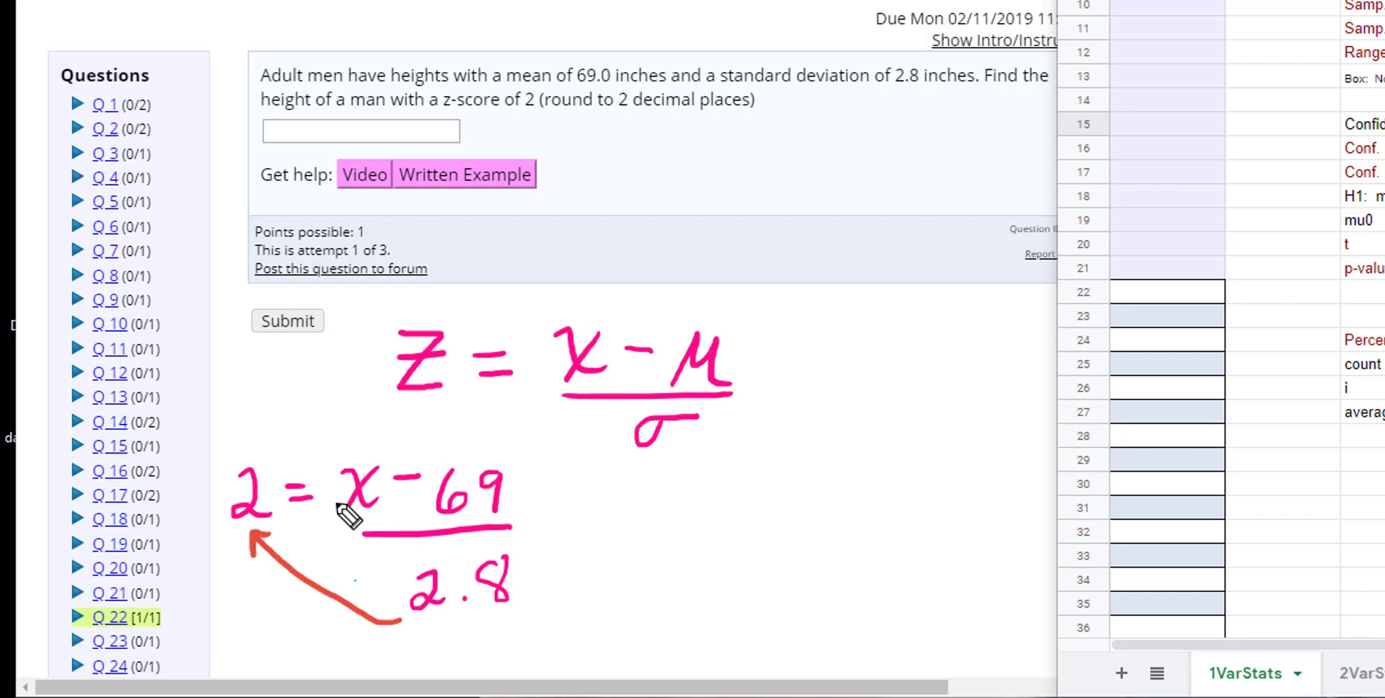
Step: Multiply through to write 5.6 = x − 69
mouse_move(561, 502)
left_mouse_down()
mouse_move(593, 502)
mouse_move(597, 520)
left_mouse_up()
mouse_move(649, 469)
left_mouse_down()
mouse_move(646, 515)
mouse_move(670, 469)
mouse_move(706, 513)
mouse_move(782, 479)
left_mouse_up()
left_click(685, 512)
mouse_move(757, 499)
left_mouse_down()
mouse_move(840, 515)
mouse_move(815, 520)
left_mouse_up()
left_click_drag(851, 493, 922, 508)
left_click_drag(953, 466, 948, 510)
Step: Add 69 to both sides and write the result x = 74.6
left_click_drag(631, 559, 676, 557)
left_click_drag(653, 542, 651, 579)
left_click_drag(703, 544, 743, 573)
left_click_drag(857, 554, 889, 552)
mouse_move(870, 542)
left_mouse_down()
mouse_move(869, 573)
mouse_move(907, 562)
left_mouse_up()
mouse_move(944, 530)
left_mouse_down()
mouse_move(958, 525)
mouse_move(955, 559)
left_mouse_up()
left_click_drag(605, 625, 951, 590)
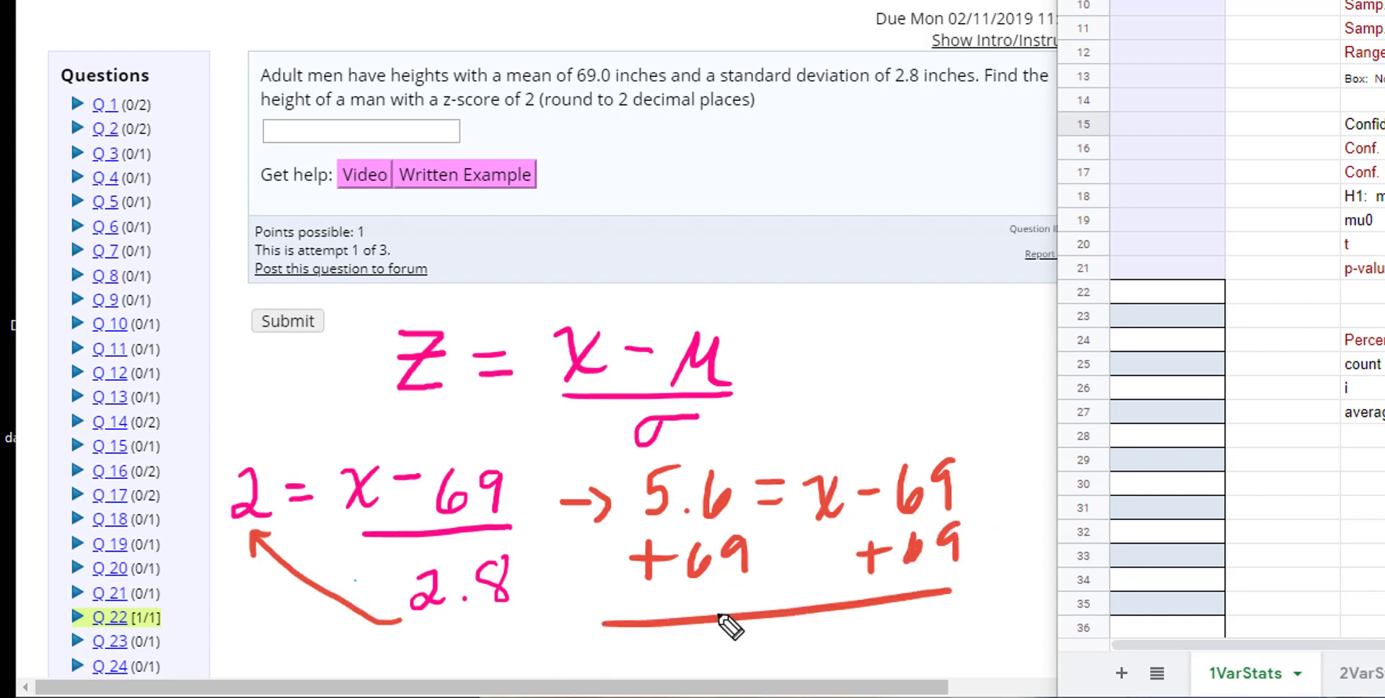
mouse_move(719, 616)
left_mouse_down()
mouse_move(762, 618)
mouse_move(770, 643)
mouse_move(802, 620)
mouse_move(819, 637)
mouse_move(894, 649)
left_mouse_up()
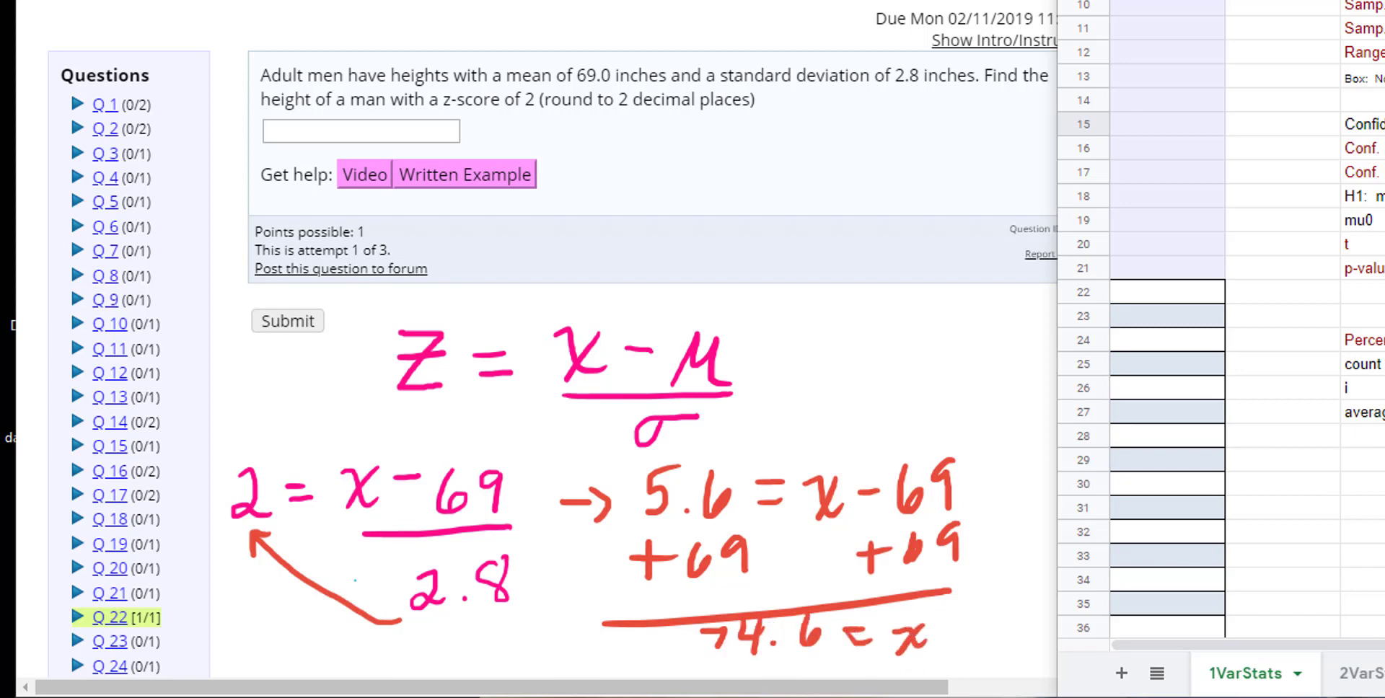
Step: Hide the working and submit 74.6 as the height answer
key("Escape")
left_click(356, 128)
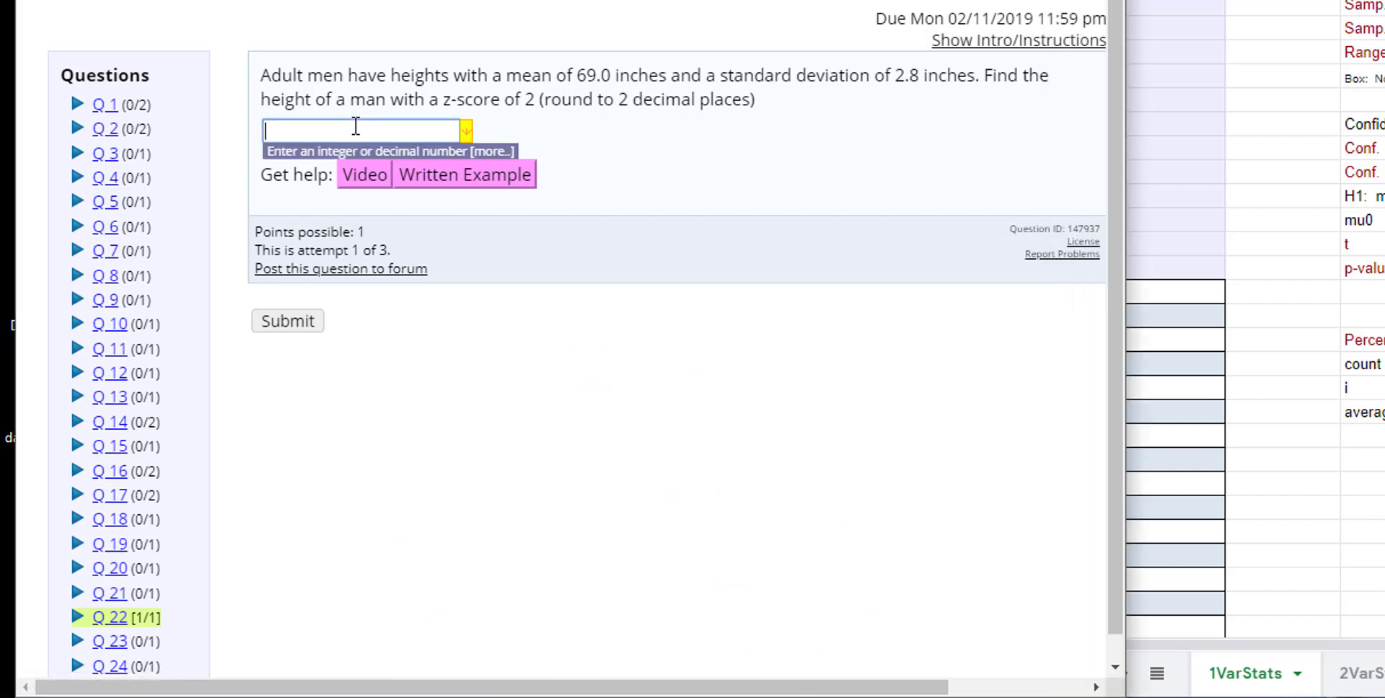
type("74.6")
key("Return")
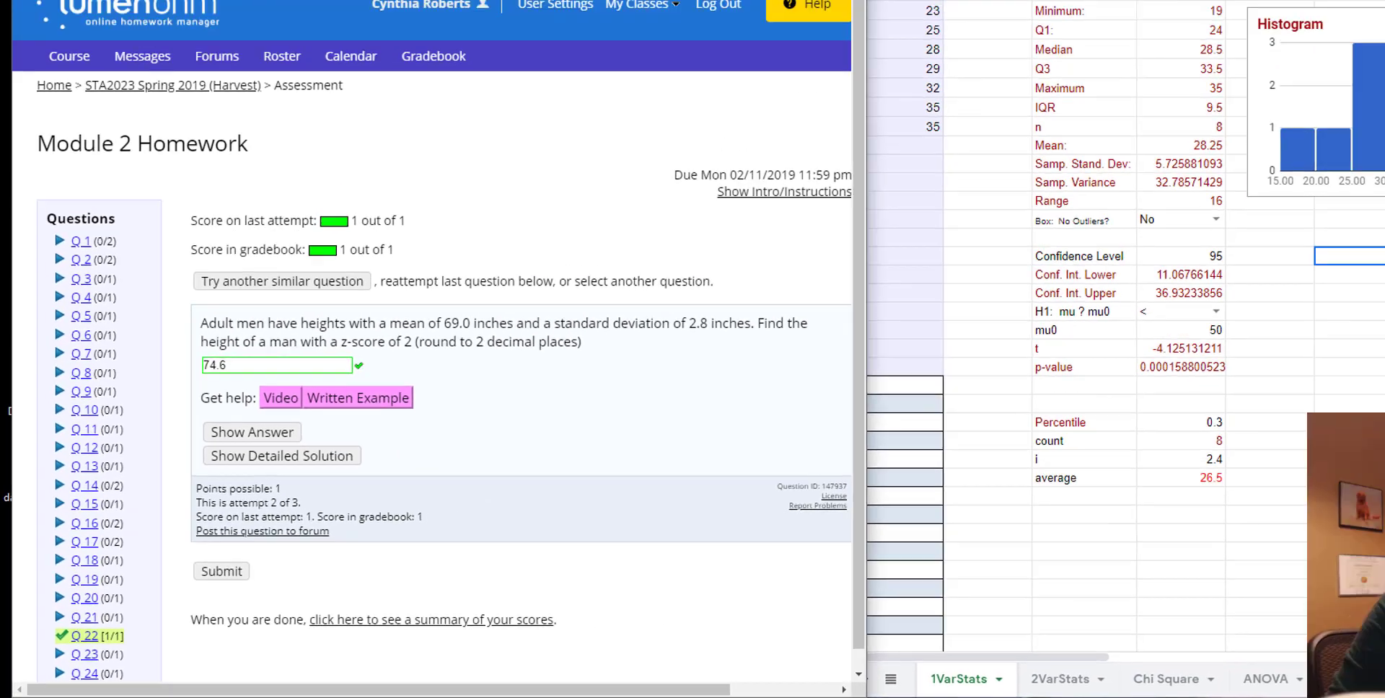
Step: Circle the z-score formula, then clear all handwritten drawings from the page
key("ctrl+shift+p")
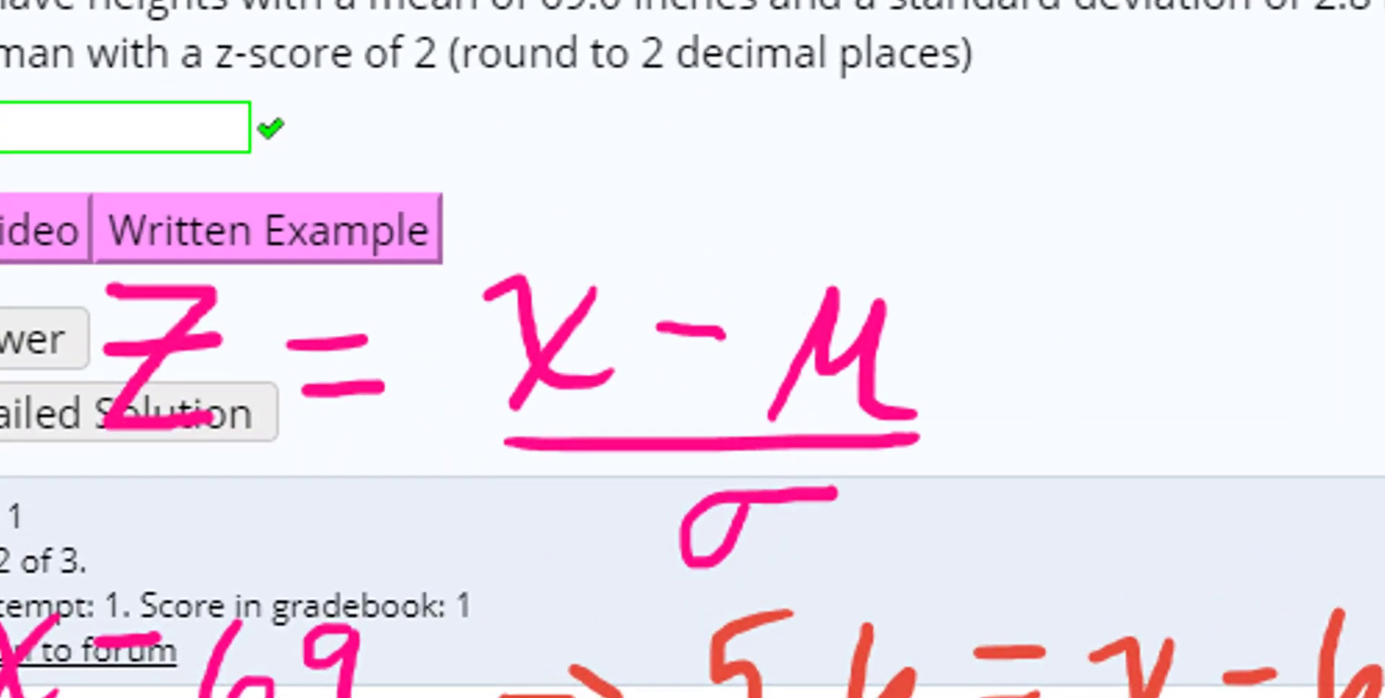
mouse_move(531, 200)
left_mouse_down()
mouse_move(349, 170)
mouse_move(31, 318)
mouse_move(865, 680)
mouse_move(1021, 347)
left_mouse_up()
left_click_drag(889, 262, 436, 156)
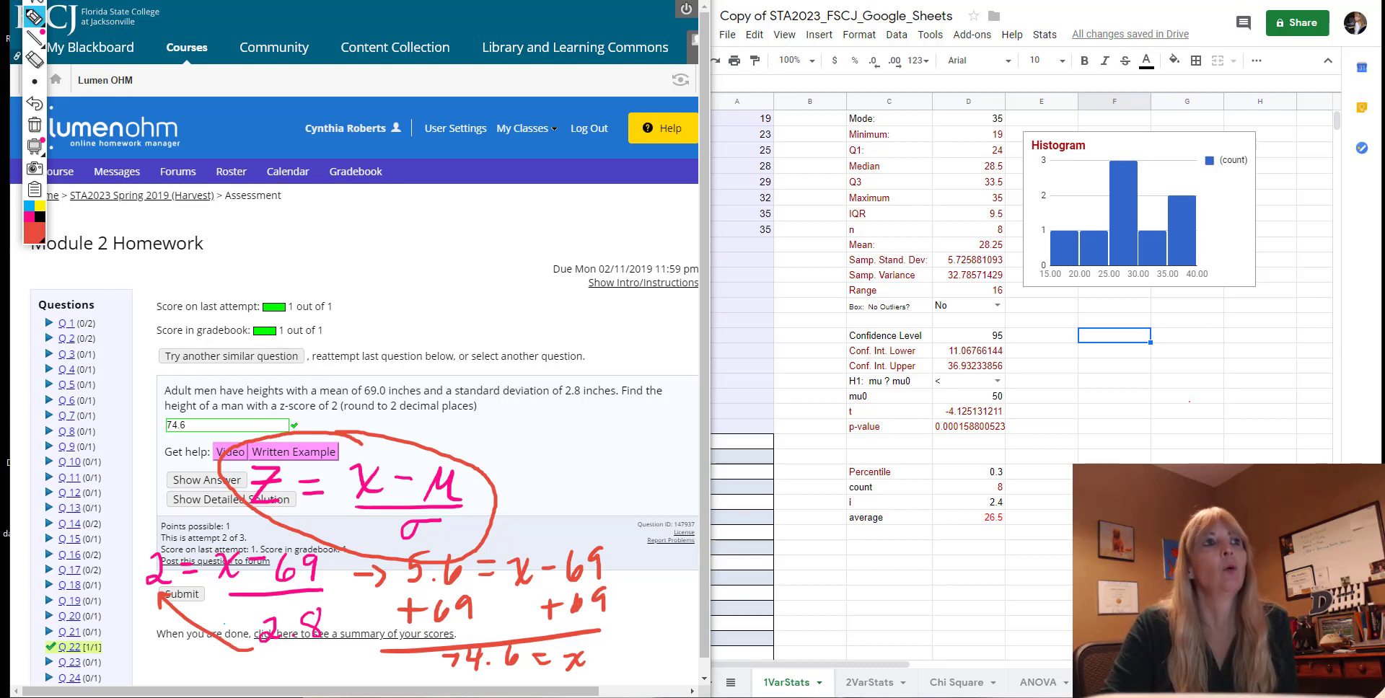
left_click(34, 14)
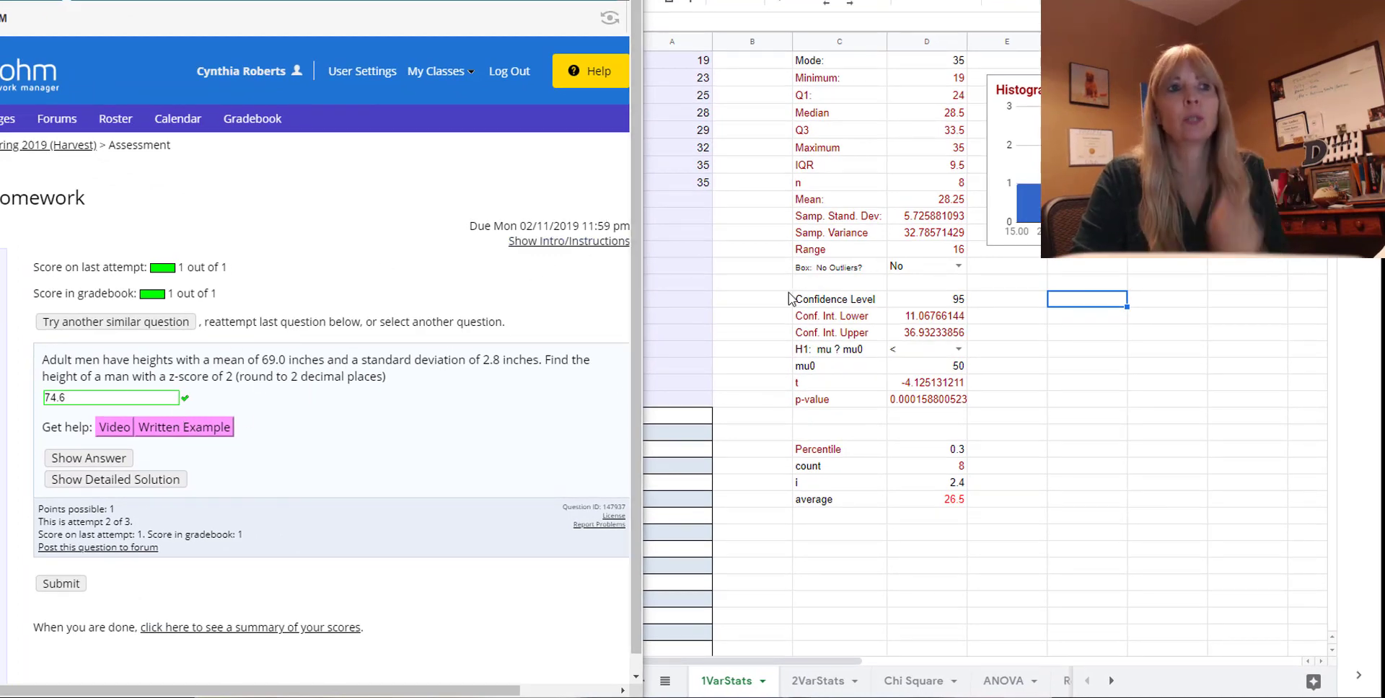
Step: Enter labels z, x, mean, standard deviation in F15:F18 and widen column F
left_click(1087, 306)
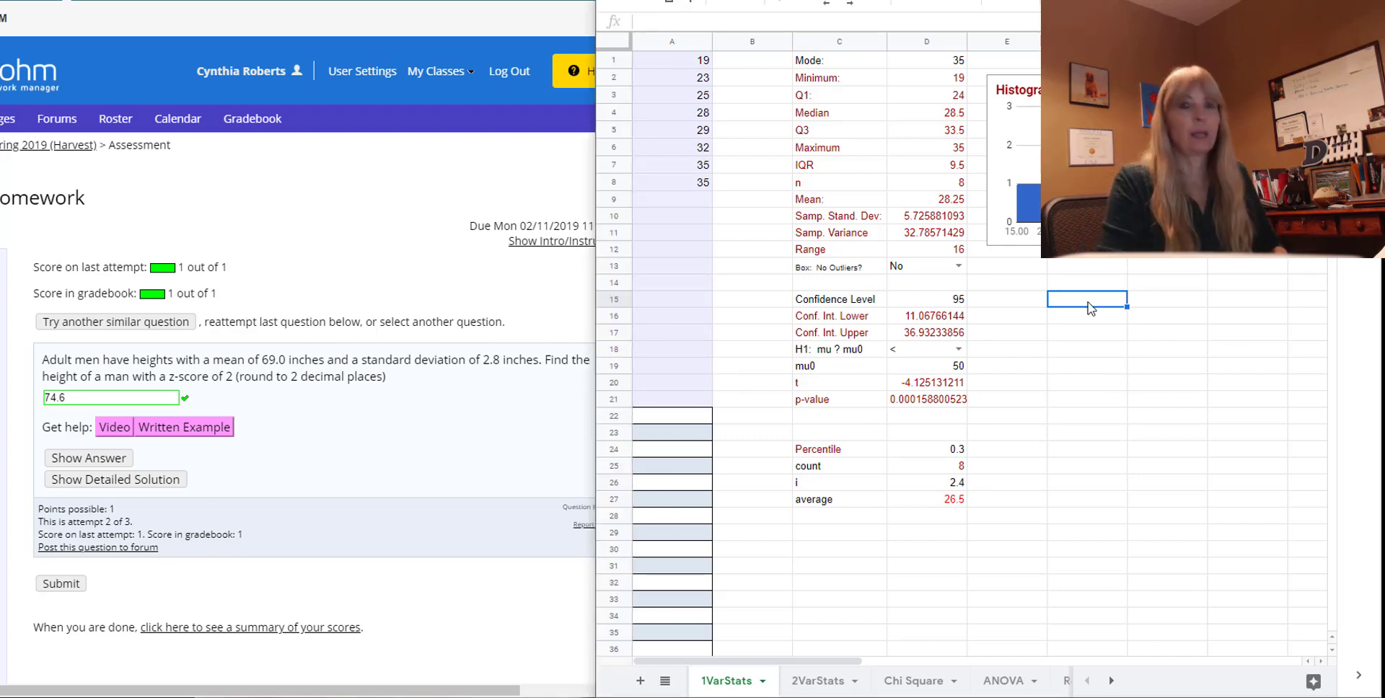
key("Return")
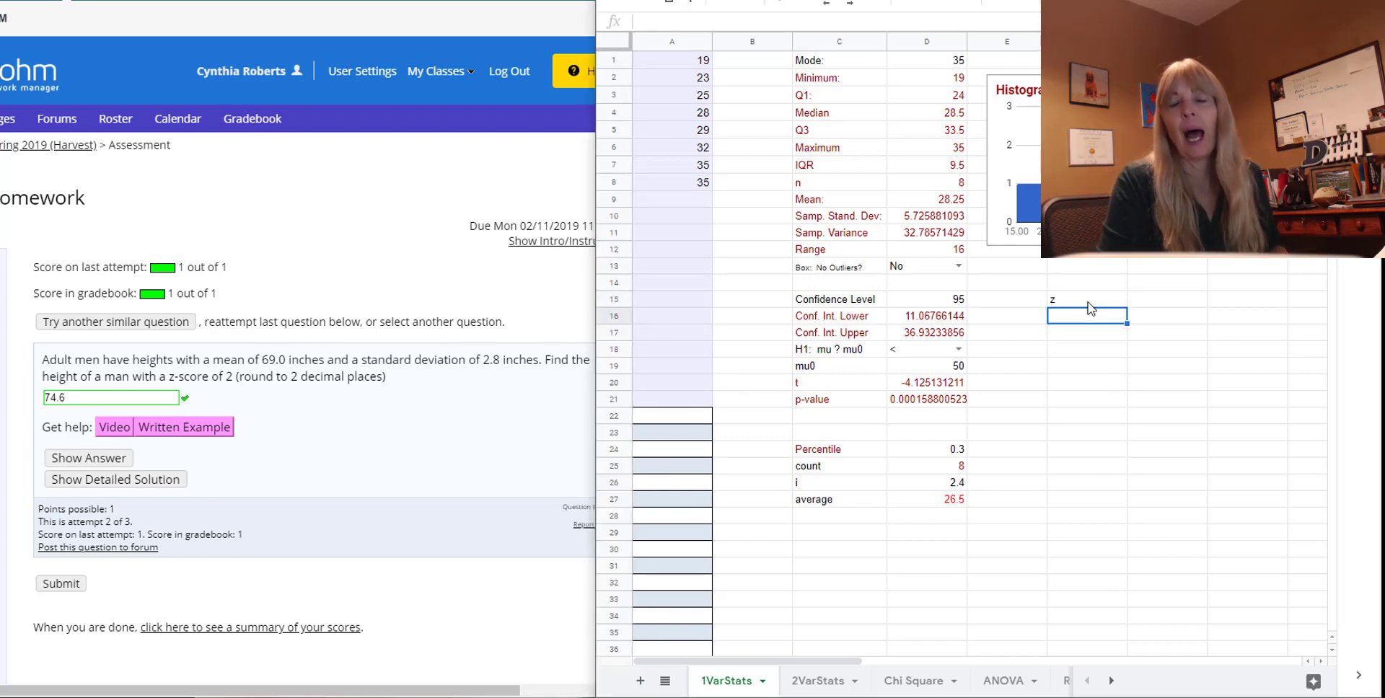
type("x")
key("Return")
type("mean")
key("Return")
type("standard")
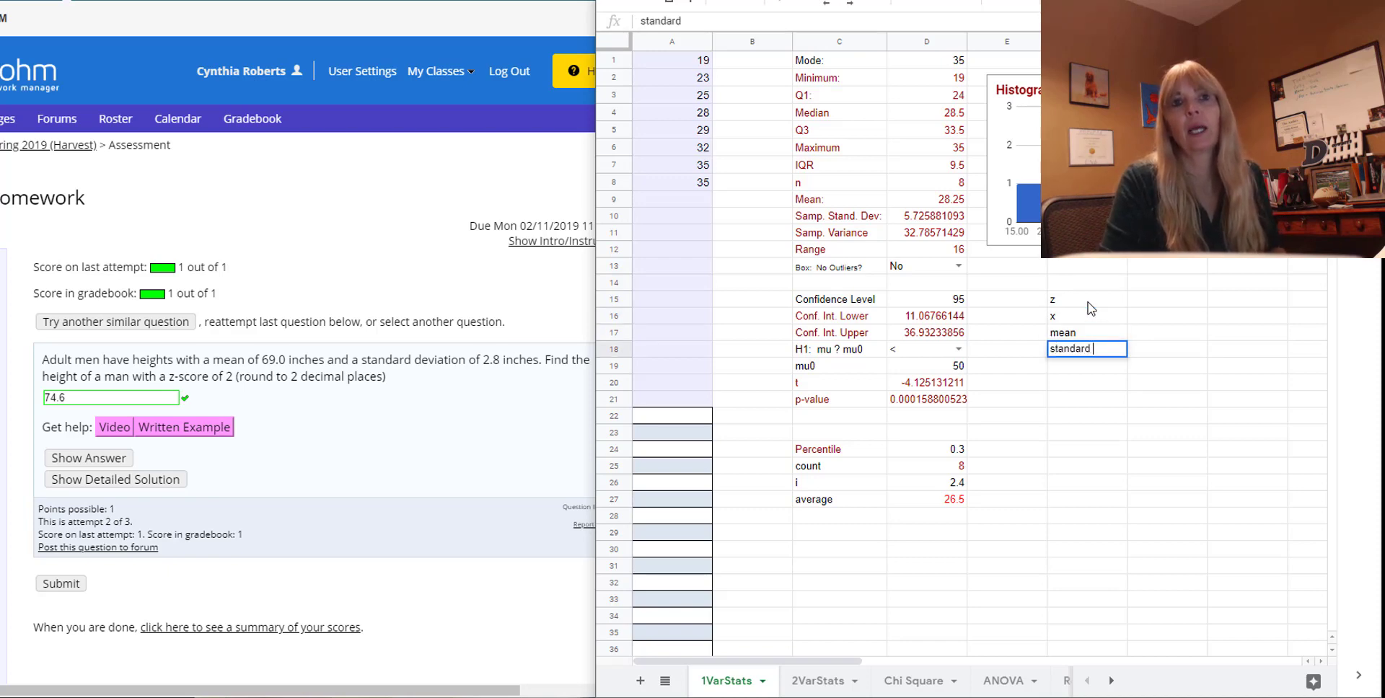
type(" deviation")
key("Return")
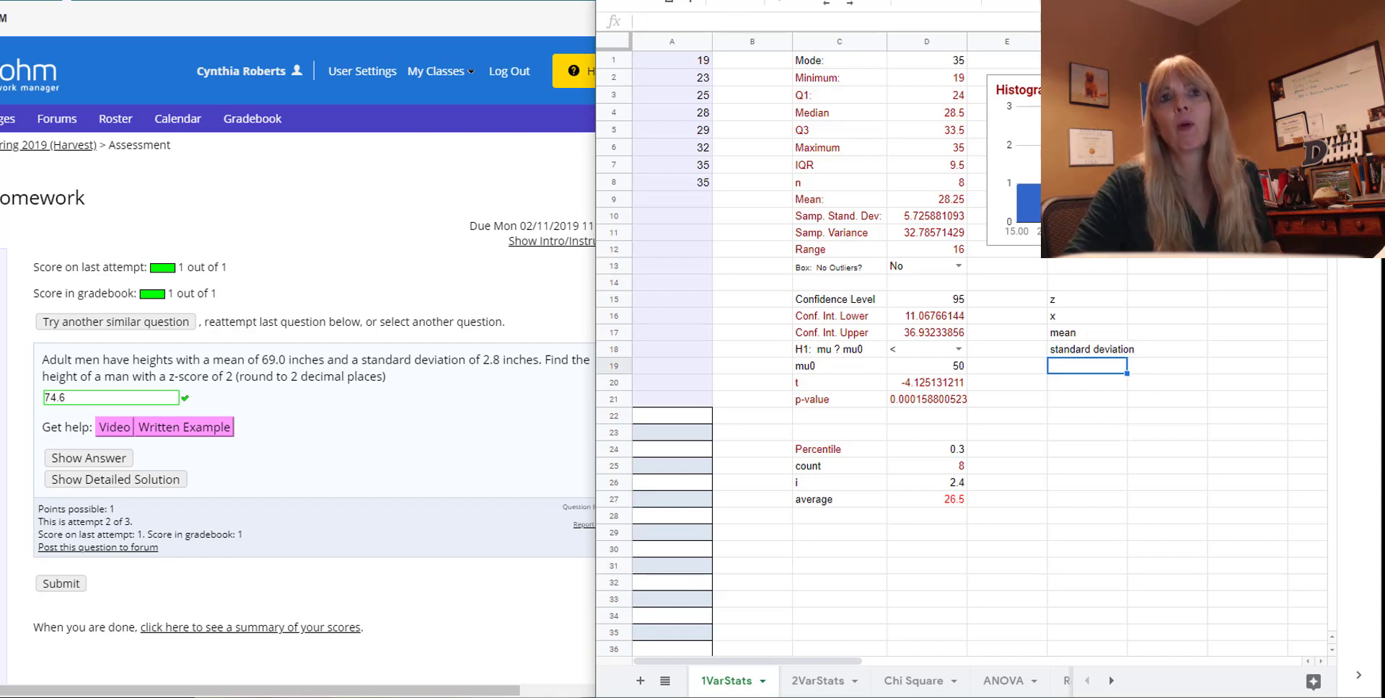
key("ctrl+space")
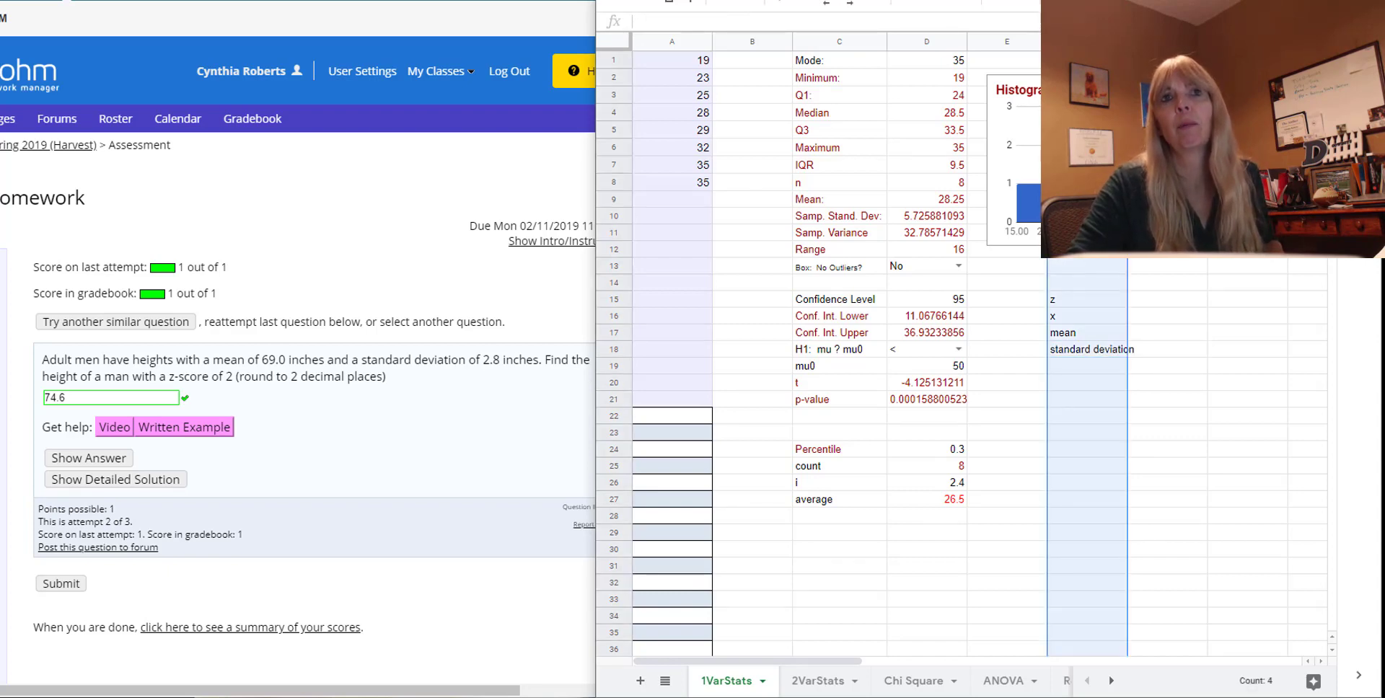
left_click_drag(1127, 41, 1140, 41)
Step: Shade cell G16, beside the x label, yellow
left_click(1070, 354)
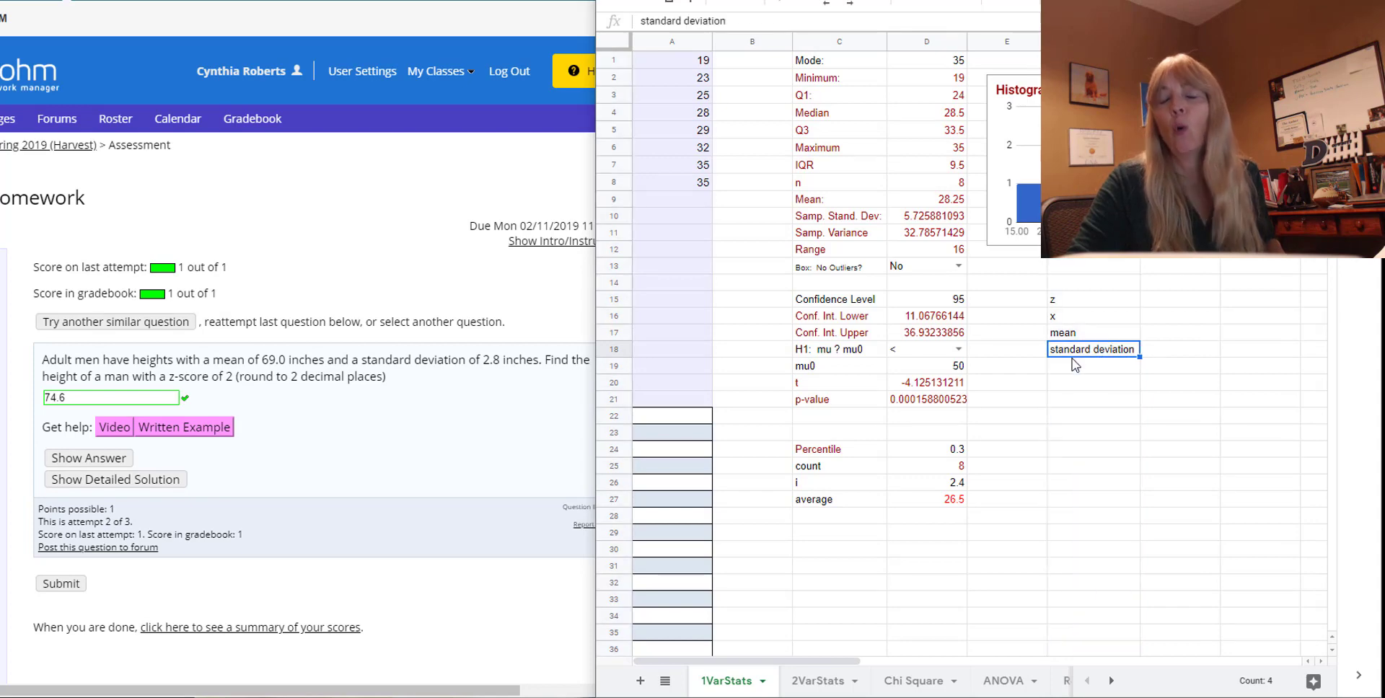
left_click(1082, 303)
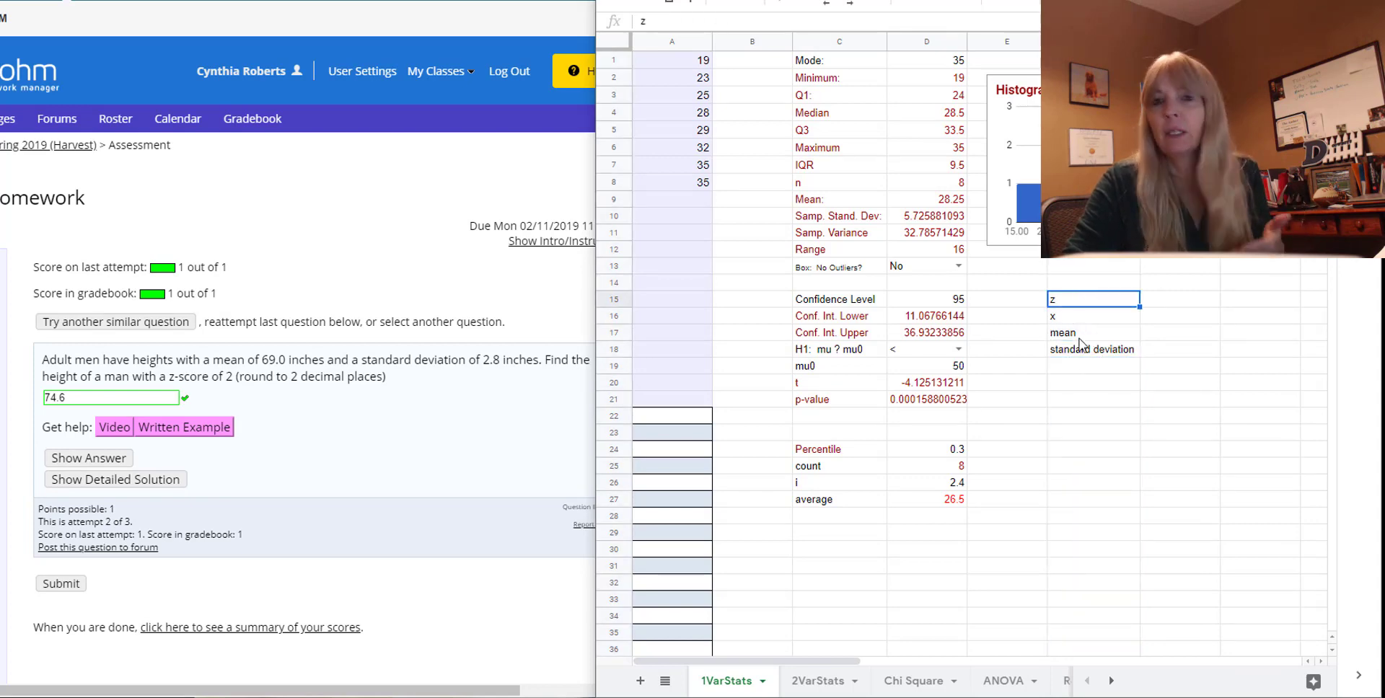
left_click(1082, 318)
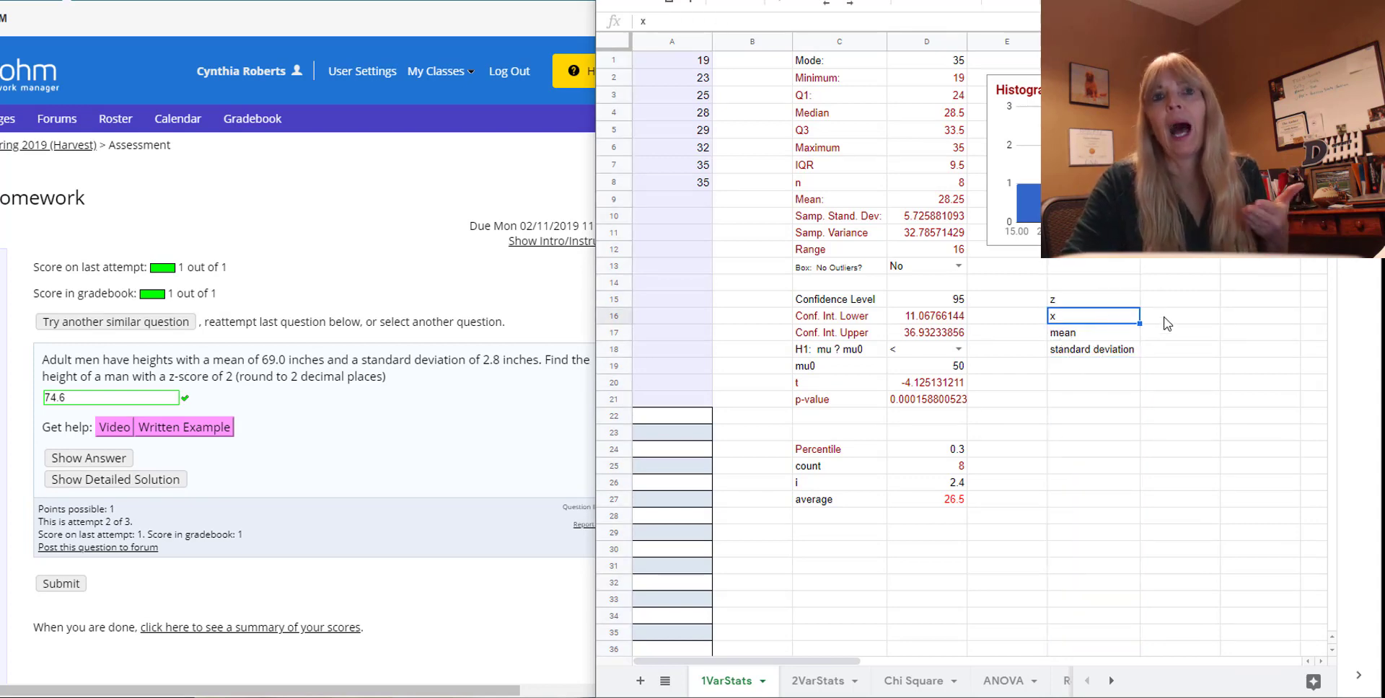
left_click(1167, 324)
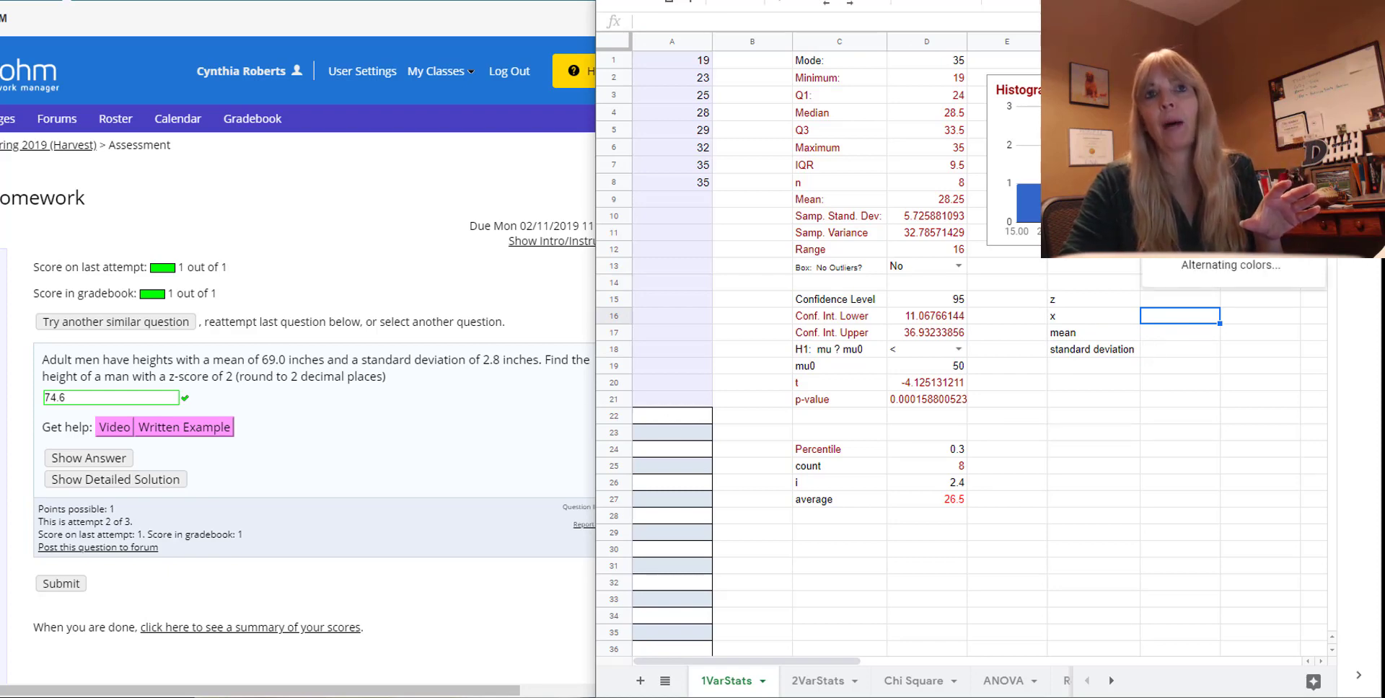
left_click(1208, 75)
left_click(1166, 336)
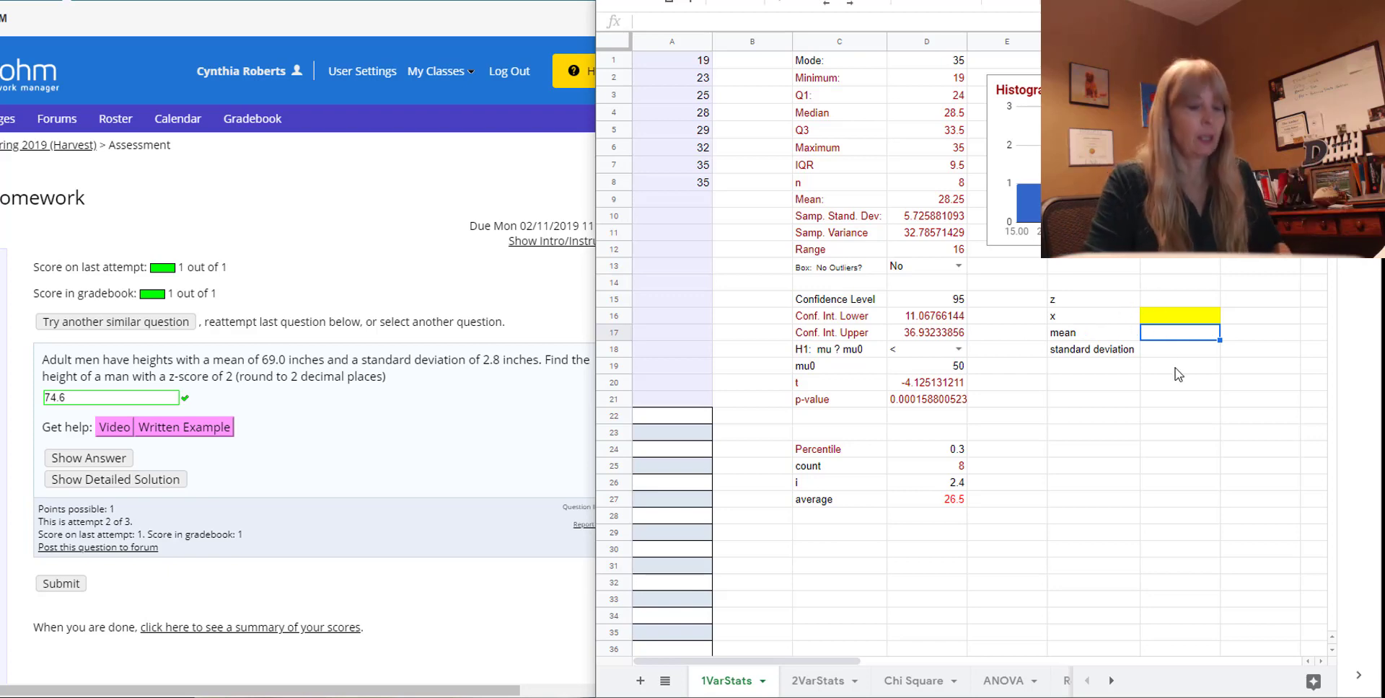
Step: Enter mean 69, standard deviation 2.8 and z 2 in the value cells
type("69")
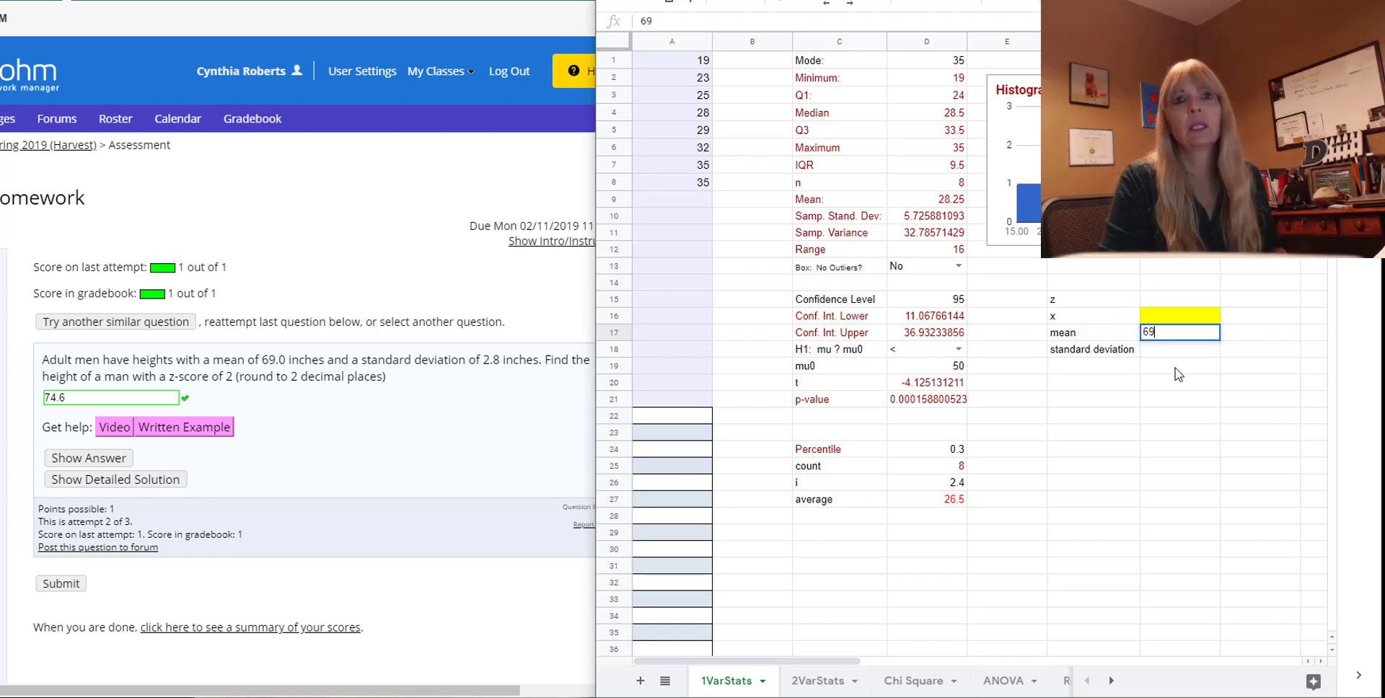
key("Return")
type("2.8")
key("Return")
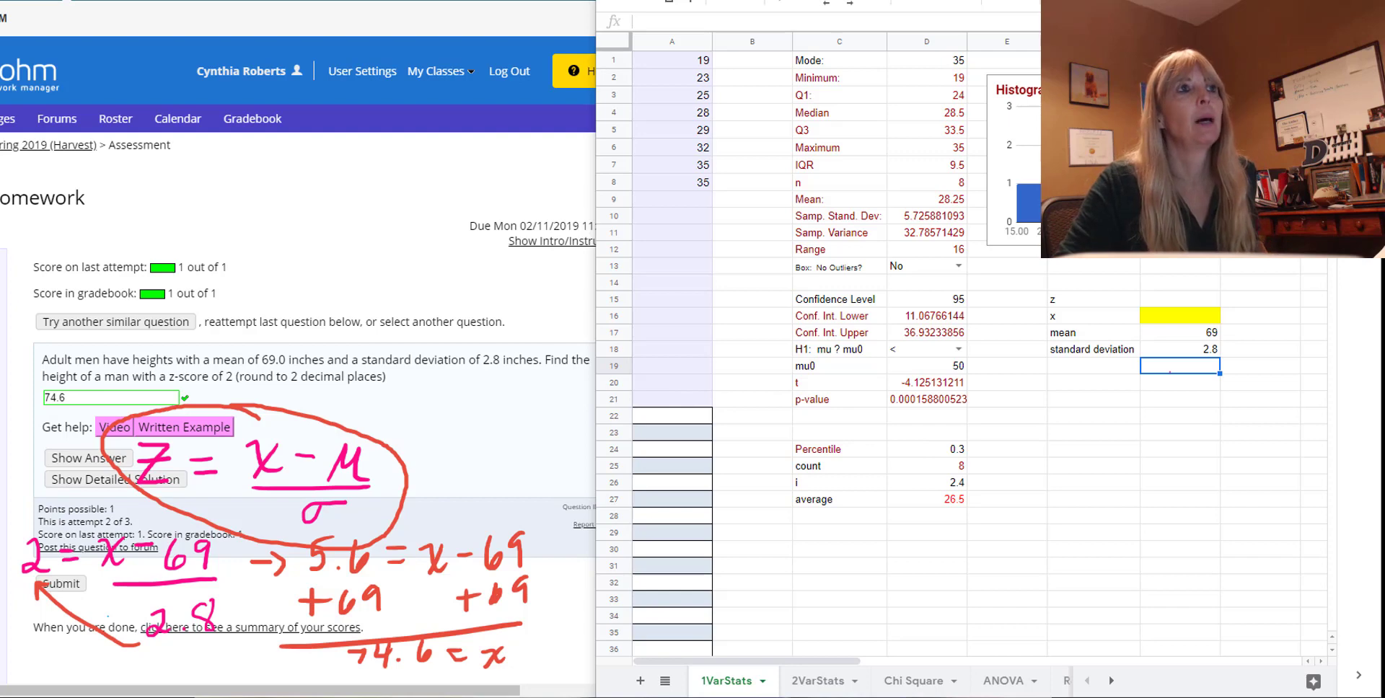
key("Escape")
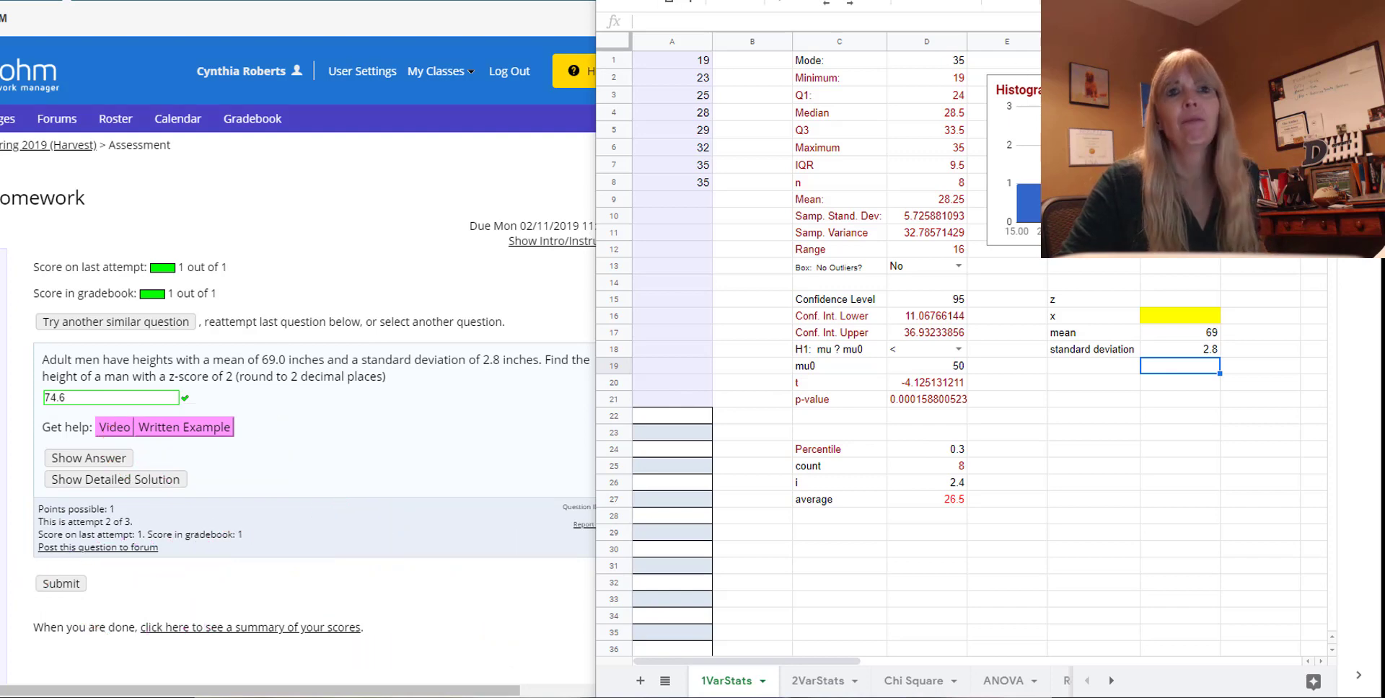
left_click(1189, 300)
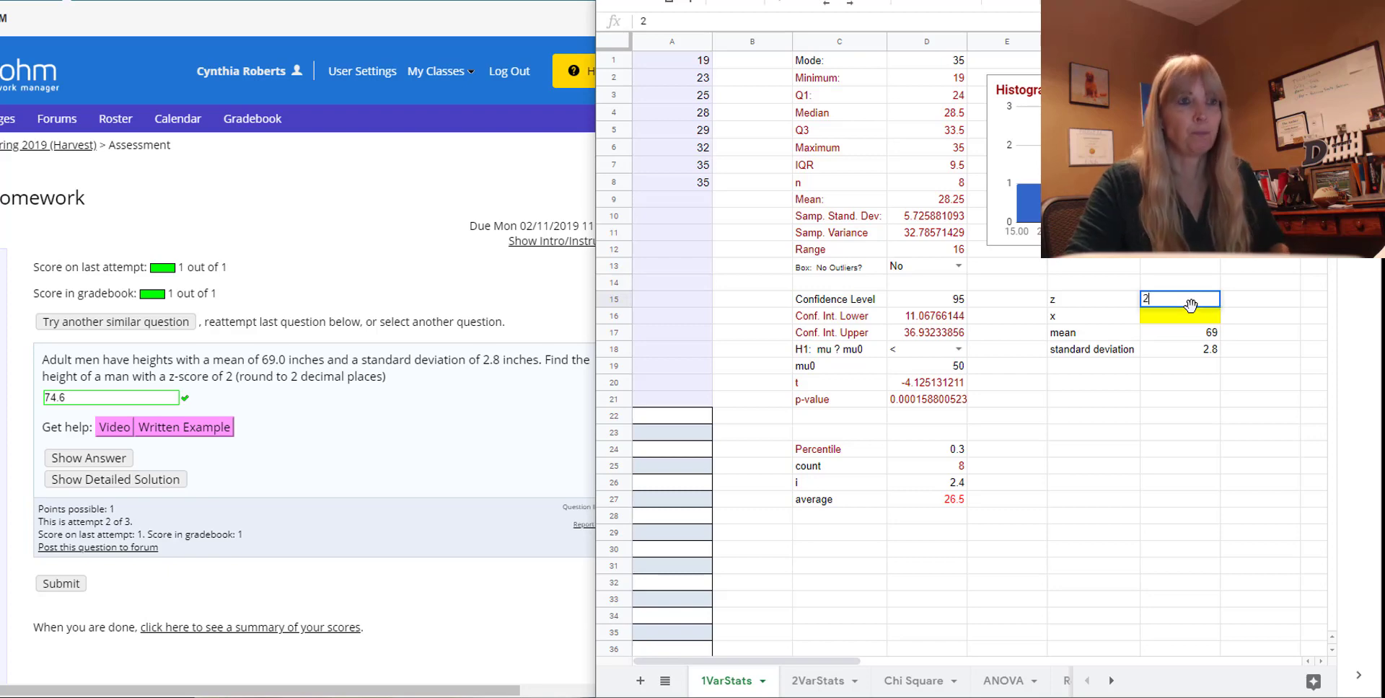
key("Return")
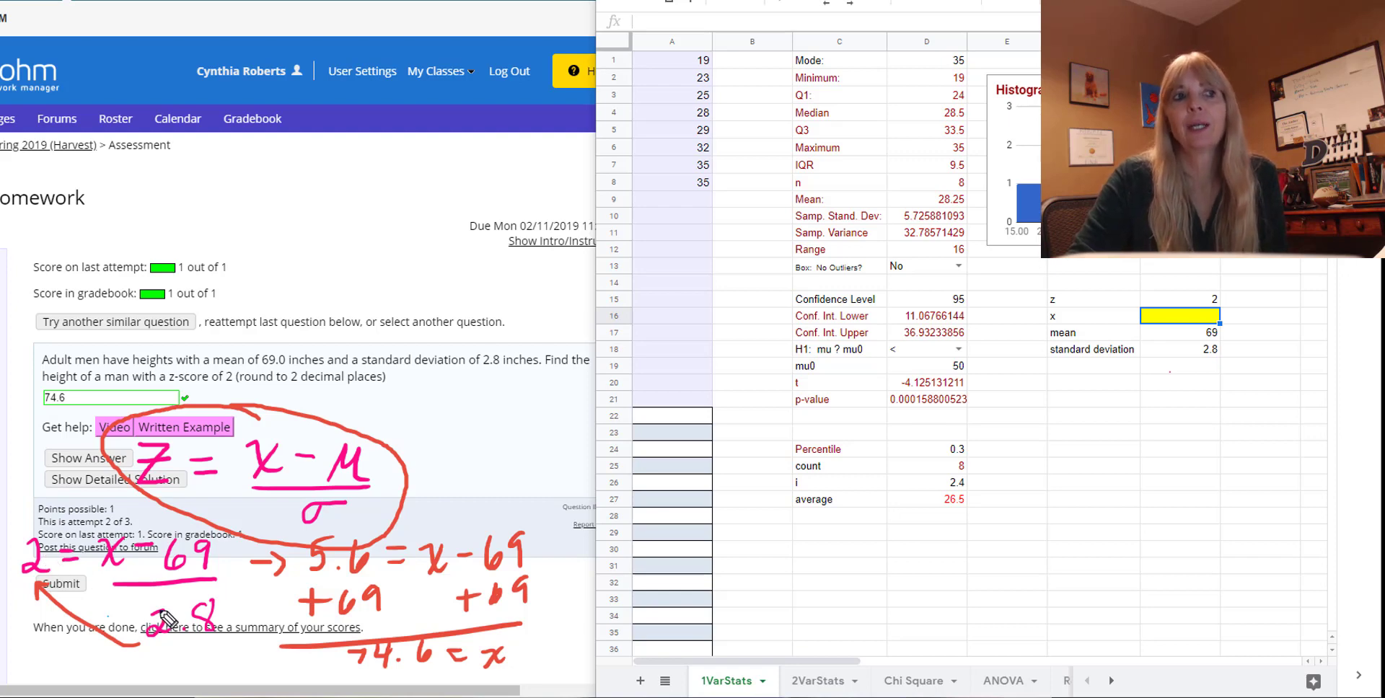
key("e")
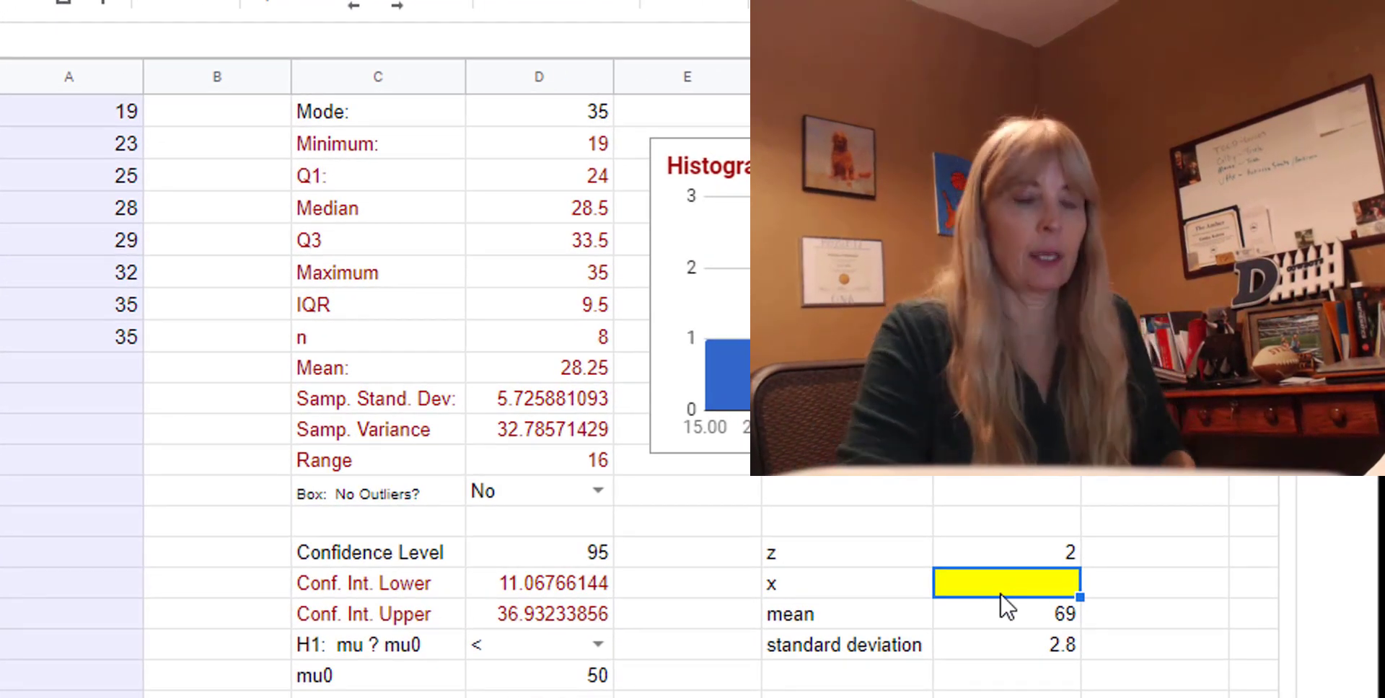
Step: Enter =G15*G18+G17 in the yellow x cell to get 74.6, then load a similar question
type("=")
left_click(1014, 556)
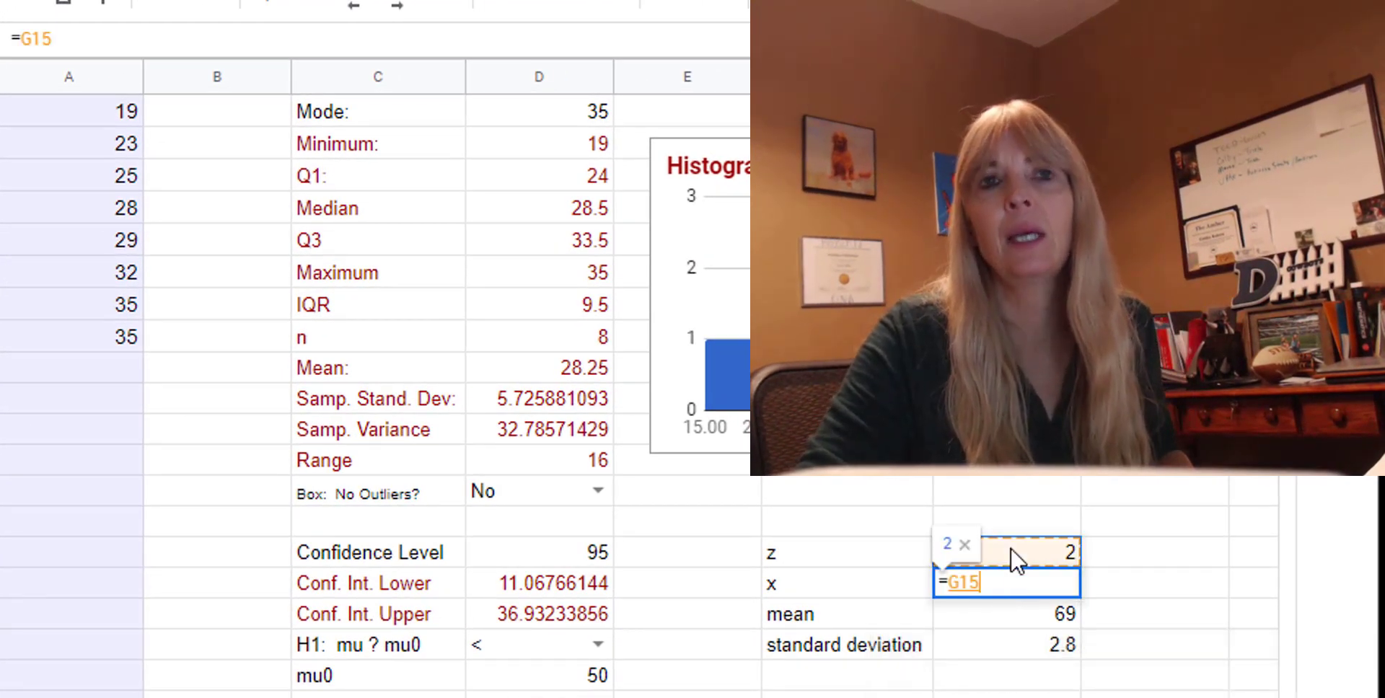
type("*")
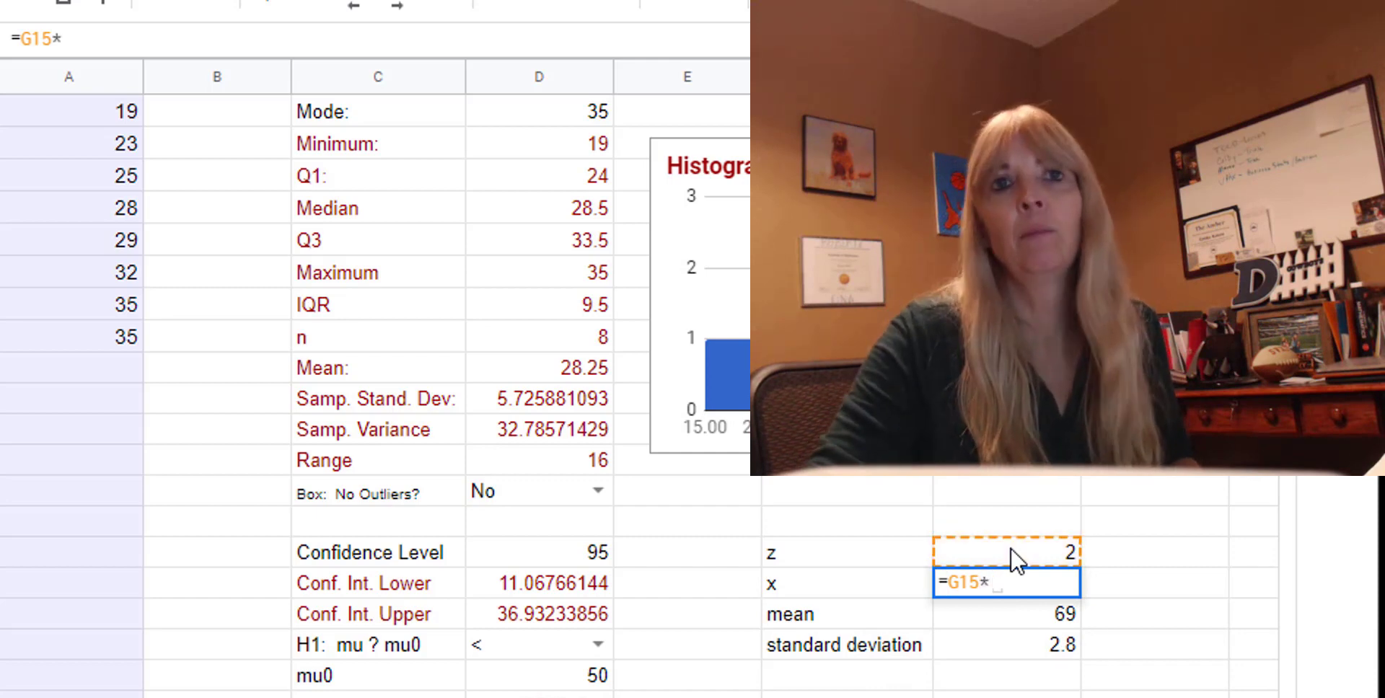
left_click(991, 650)
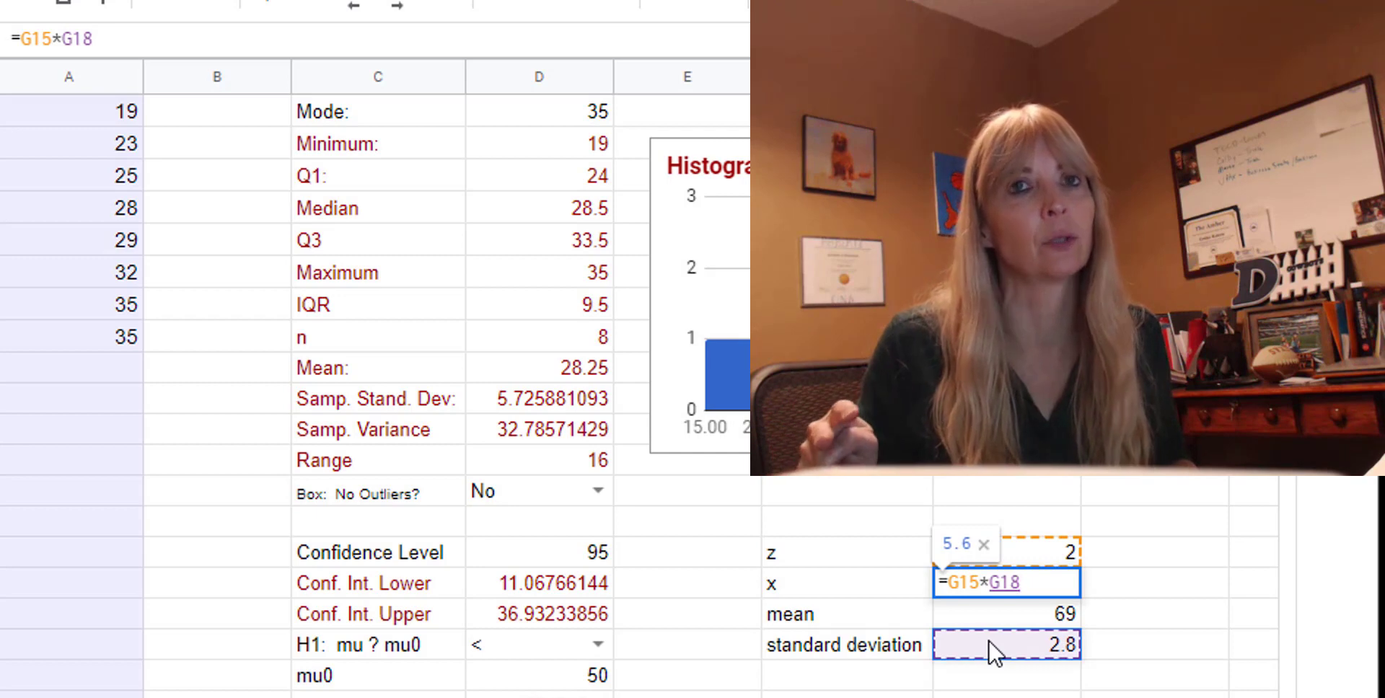
type("+")
left_click(1007, 616)
key("Return")
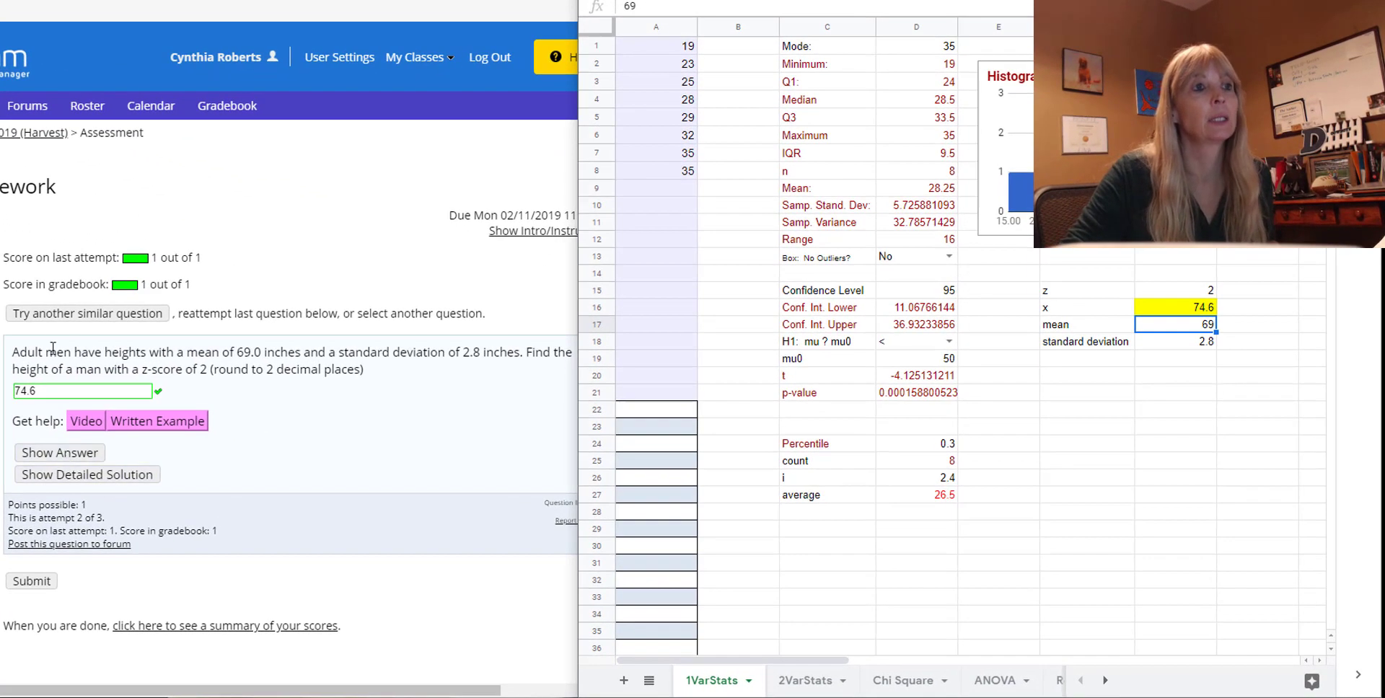
left_click(52, 313)
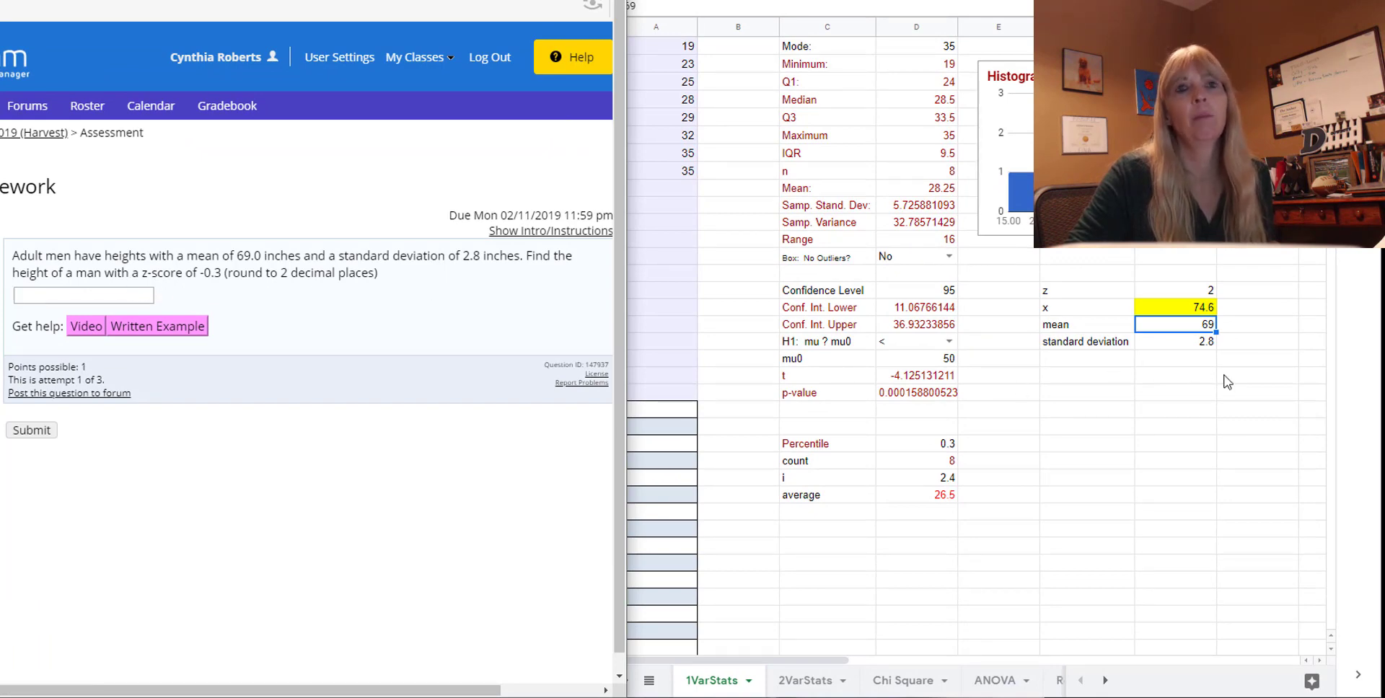
Step: Change the z value to -0.3 so x recalculates to 68.16
left_click(1198, 290)
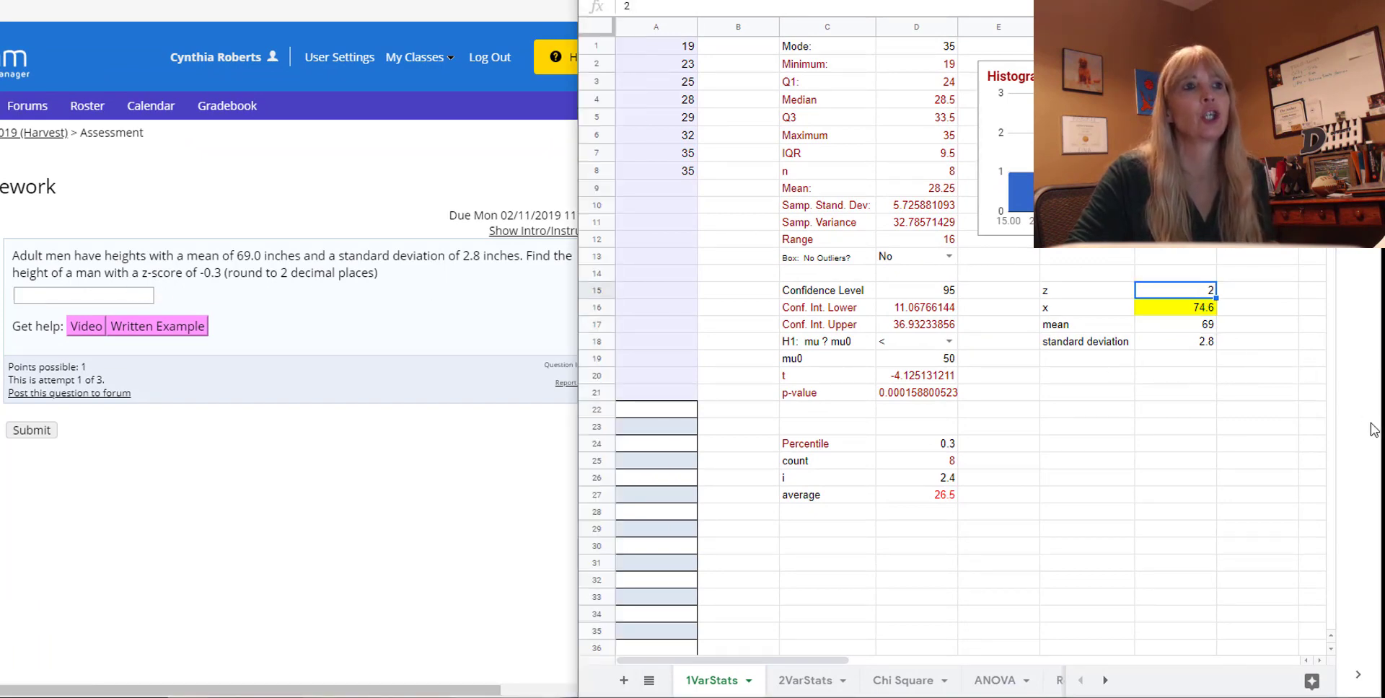
type("-0.3")
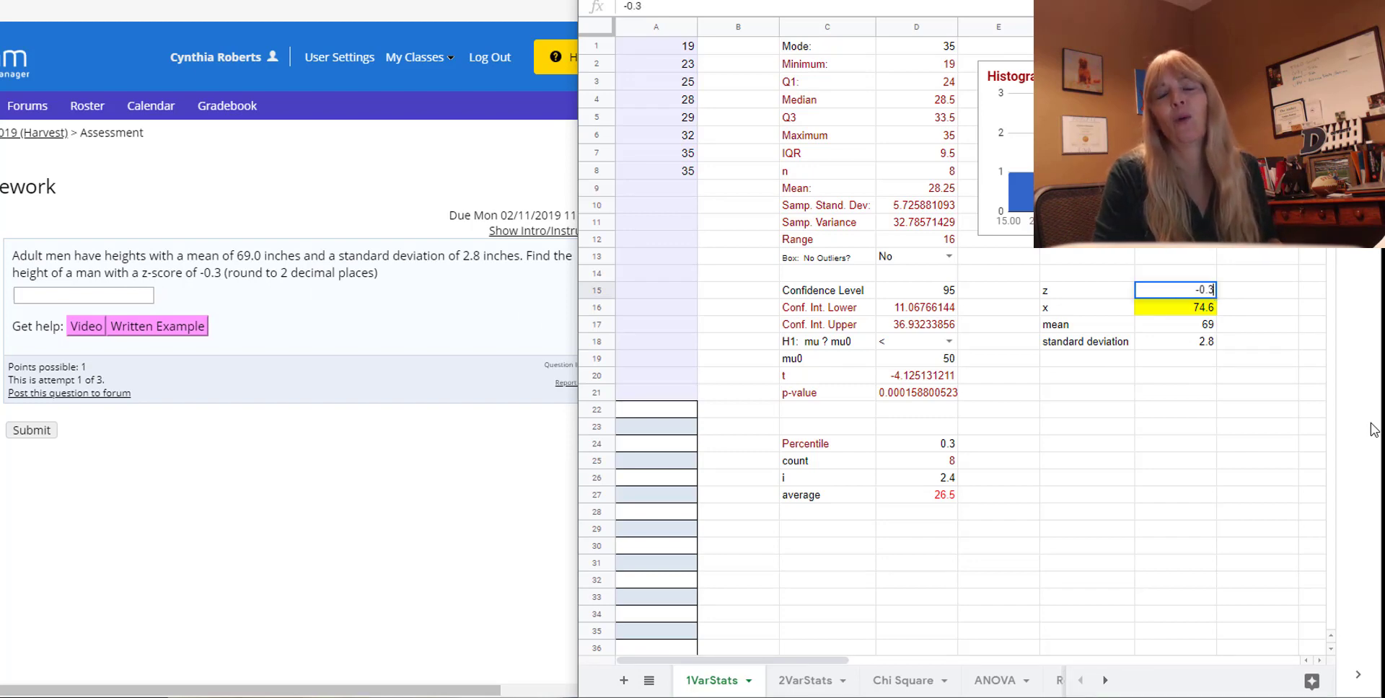
key("Return")
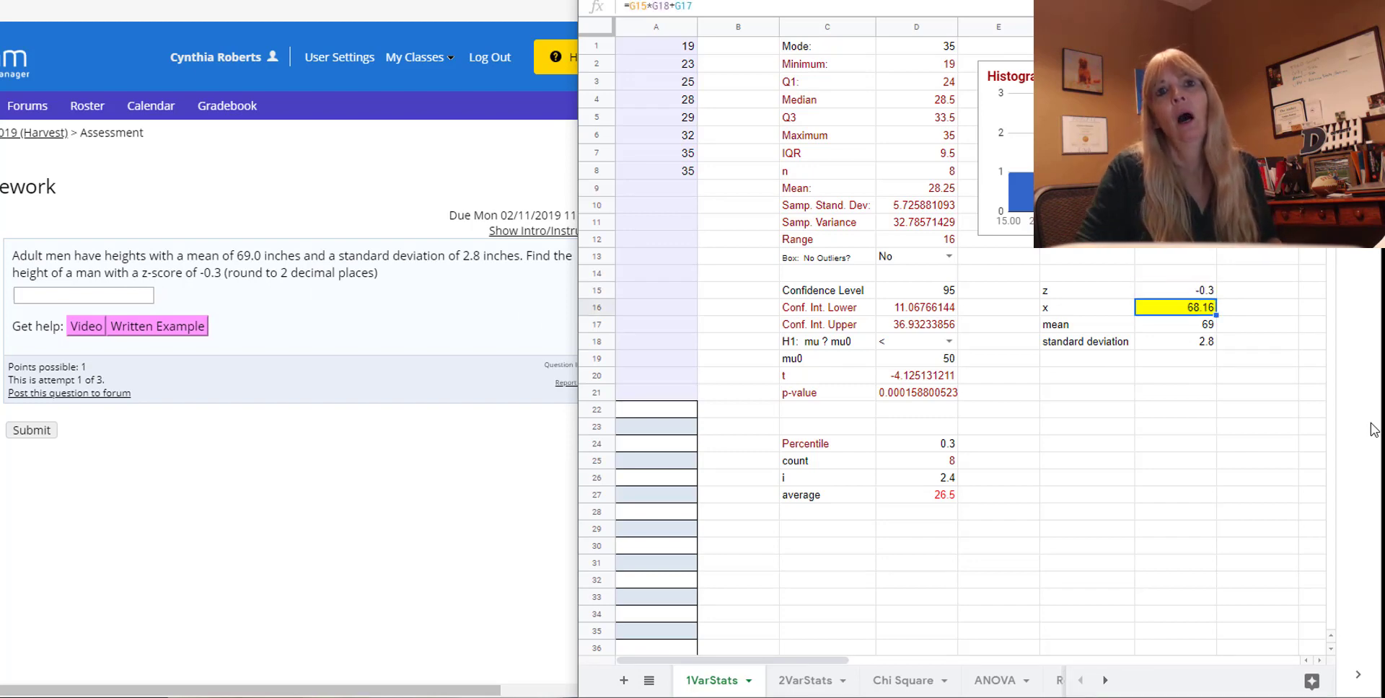
Step: Submit 68.16 as the homework answer
left_click(74, 297)
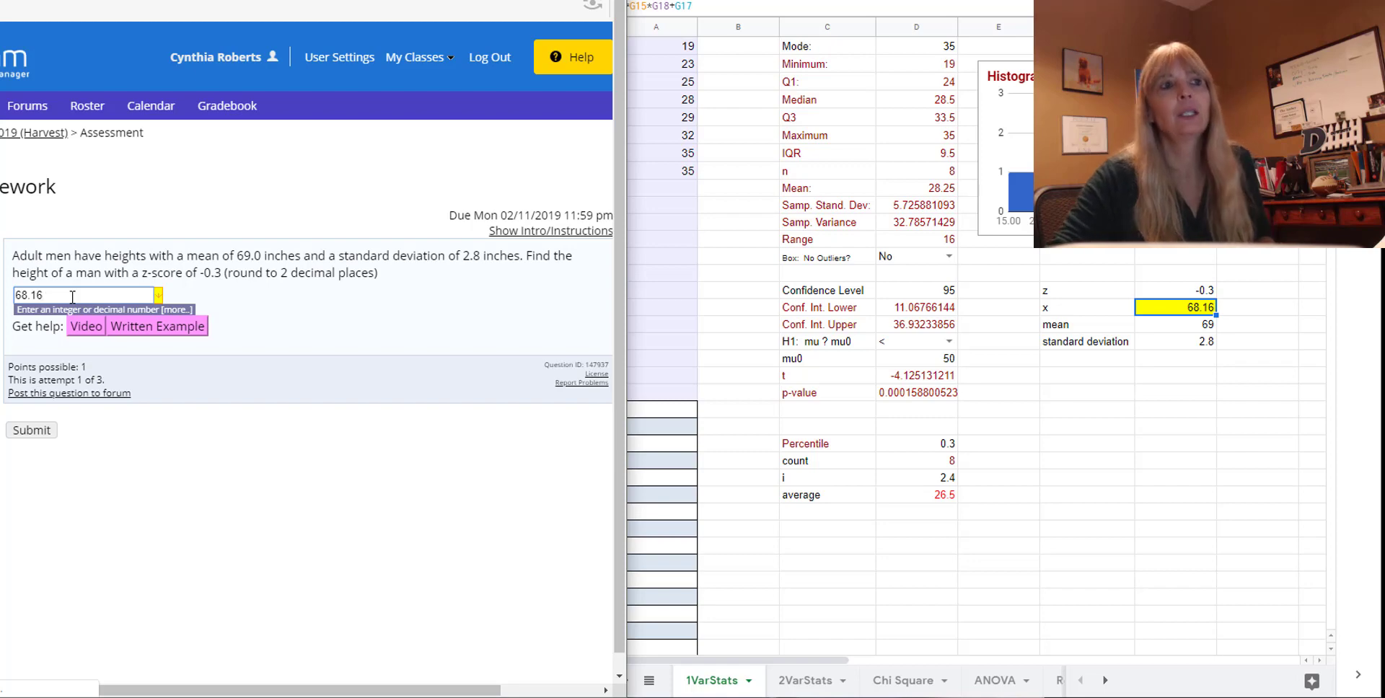
left_click(43, 430)
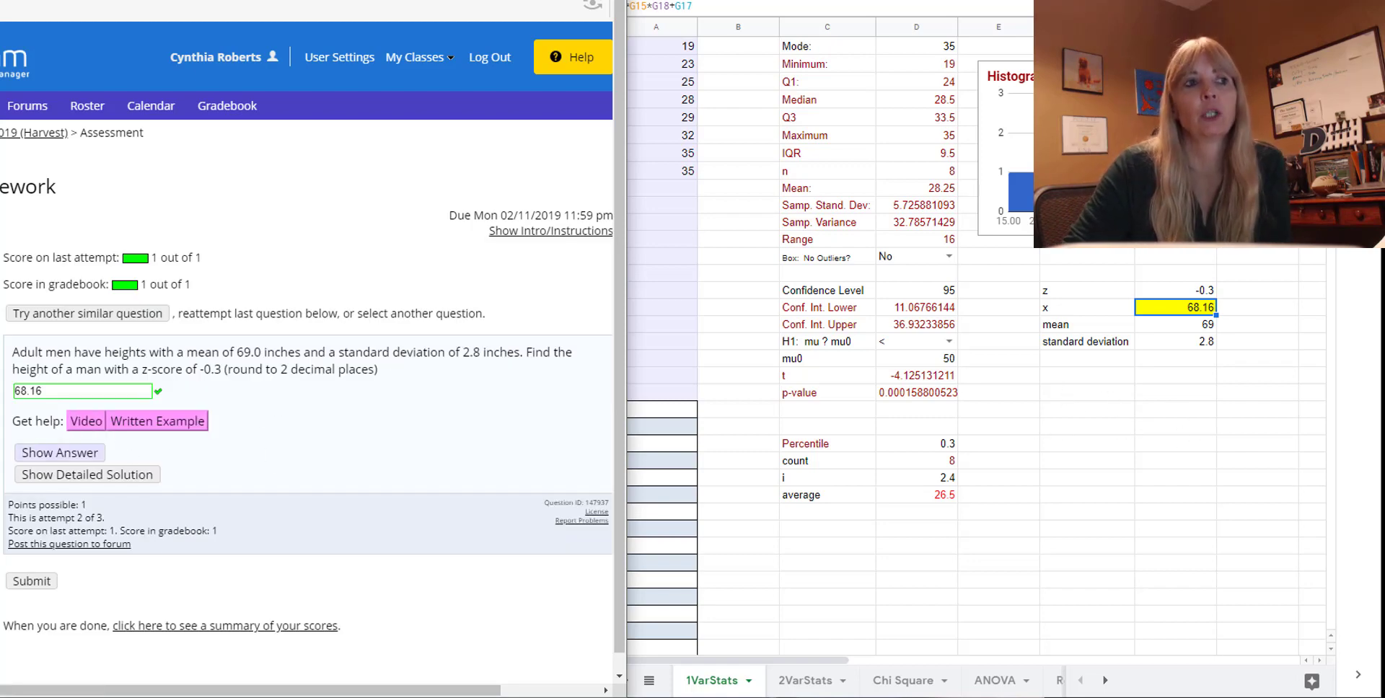
scroll(48, 448, "down", 4)
scroll(48, 448, "up", 1)
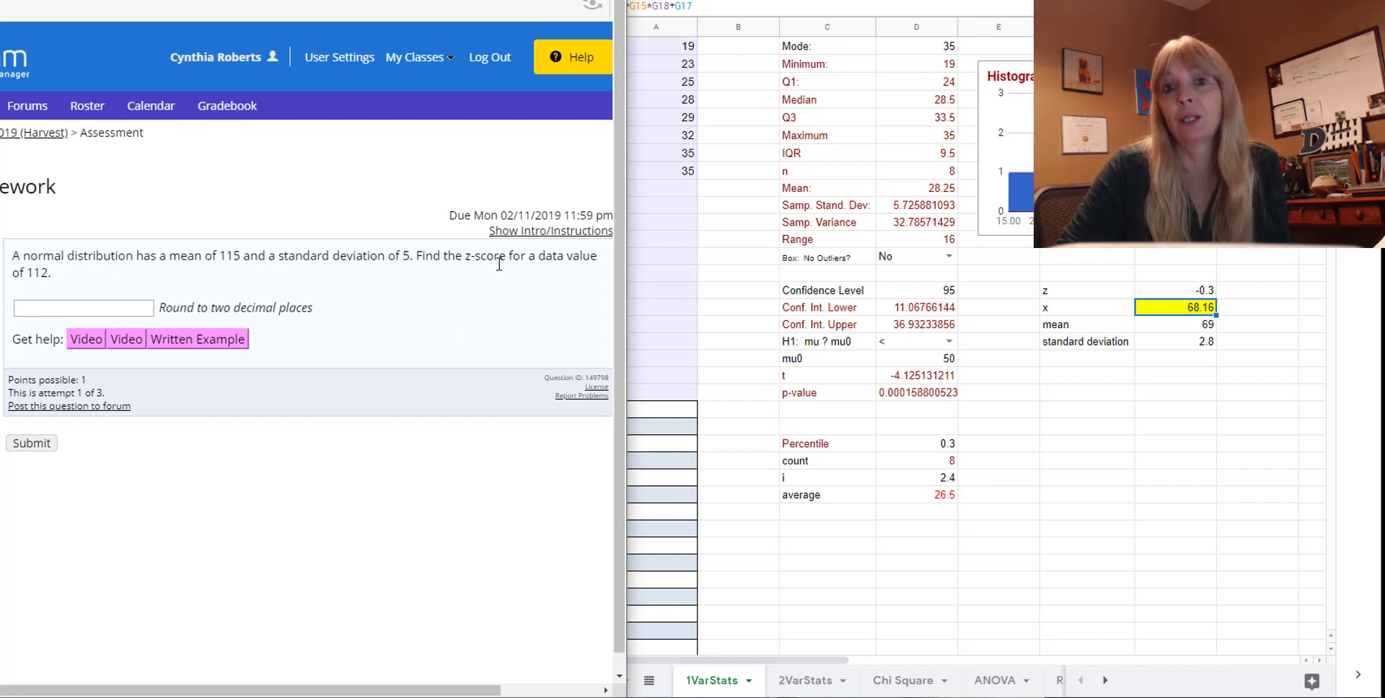
Step: Copy the four labels into E21:E24 and shade the new z value cell yellow
left_click(1063, 297)
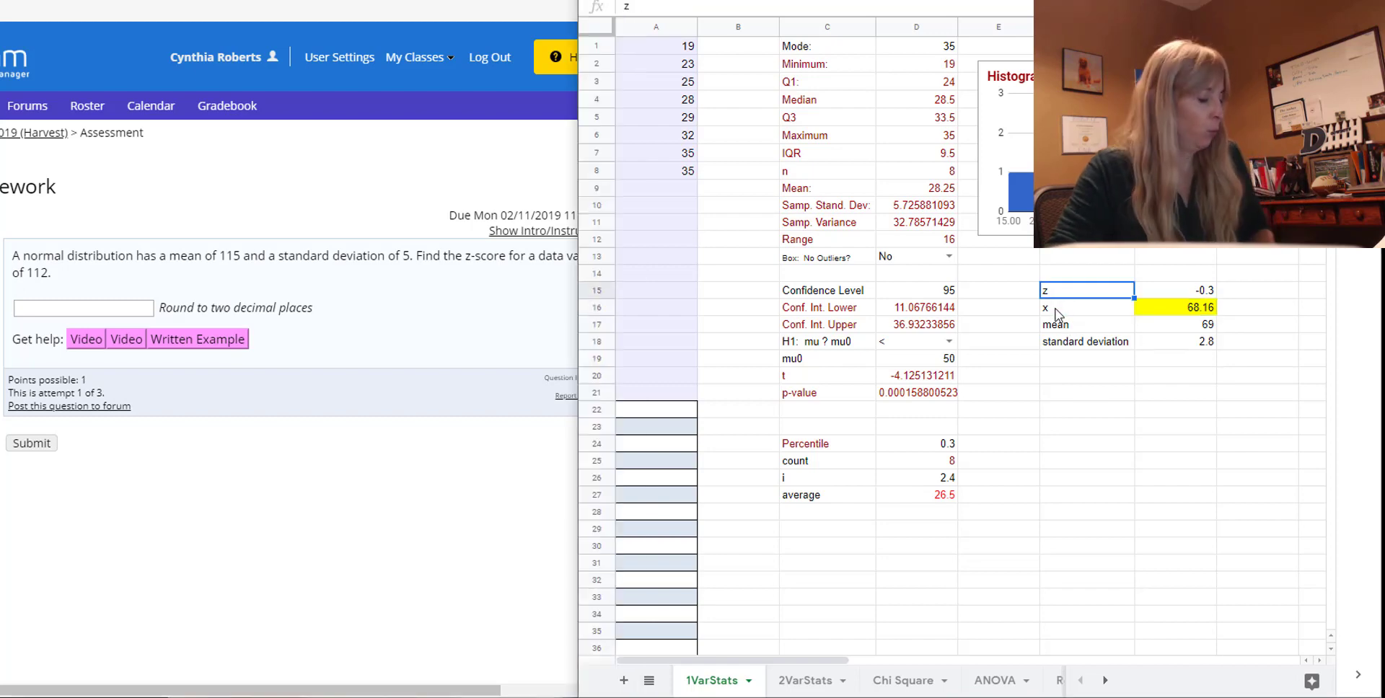
left_click(1082, 349, "shift")
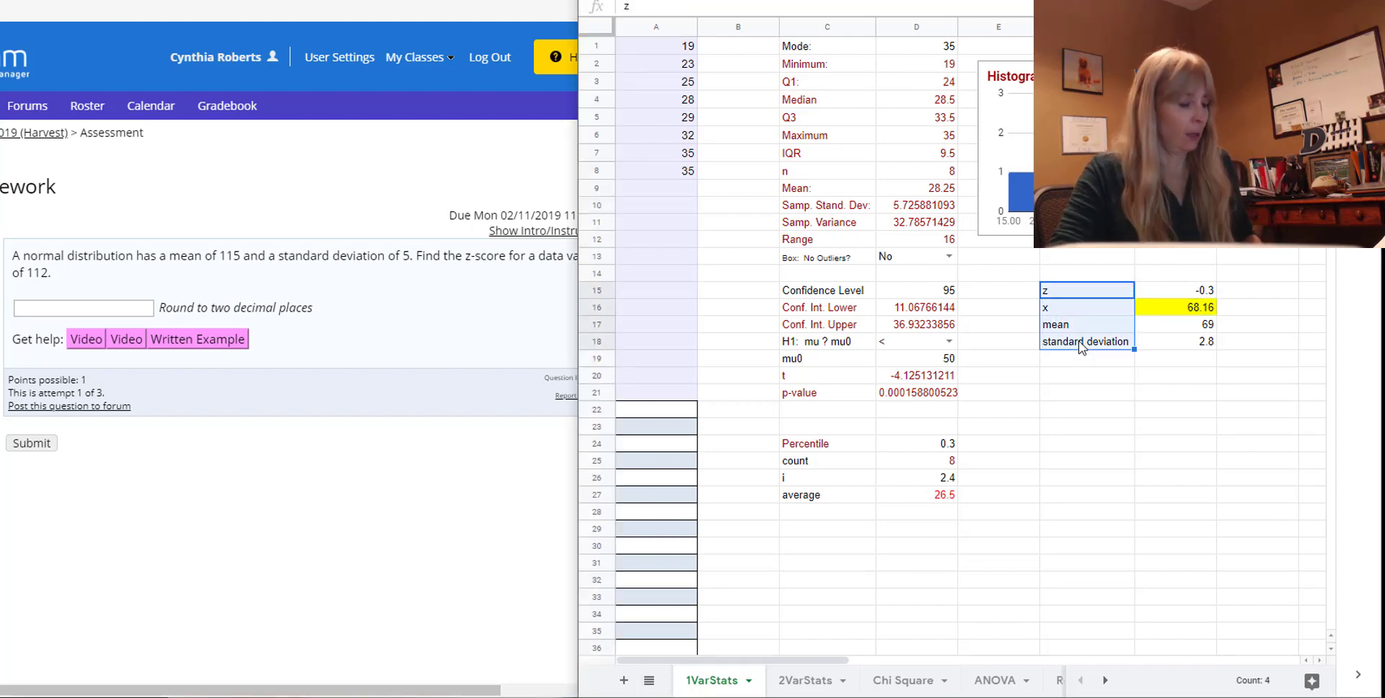
left_click(1074, 397)
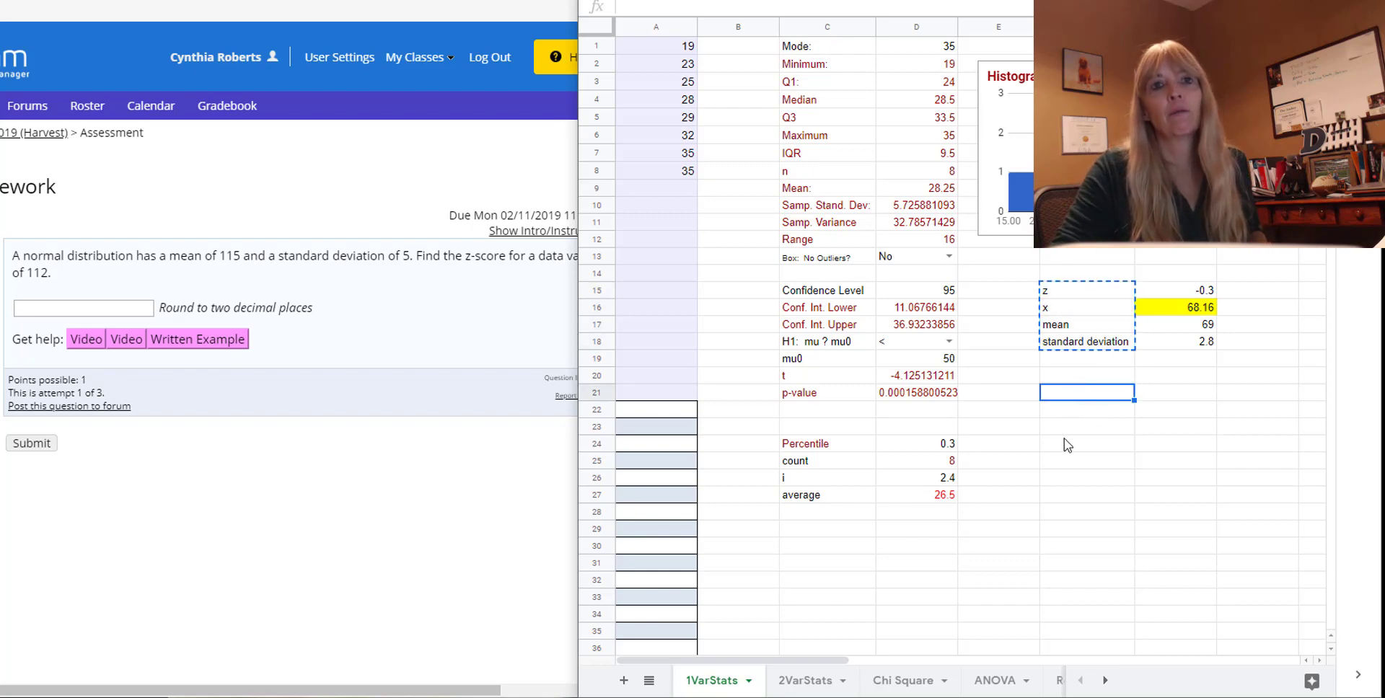
key("ctrl+v")
left_click(1163, 395)
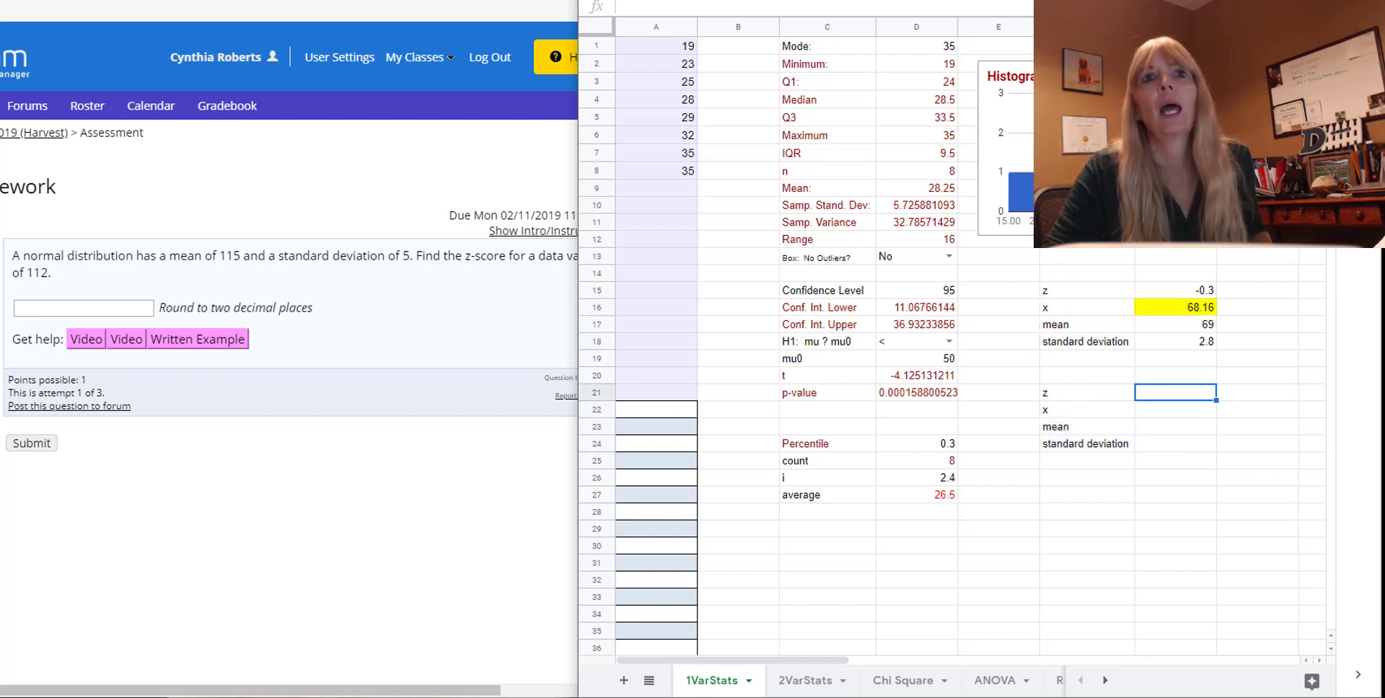
right_click(1138, 393)
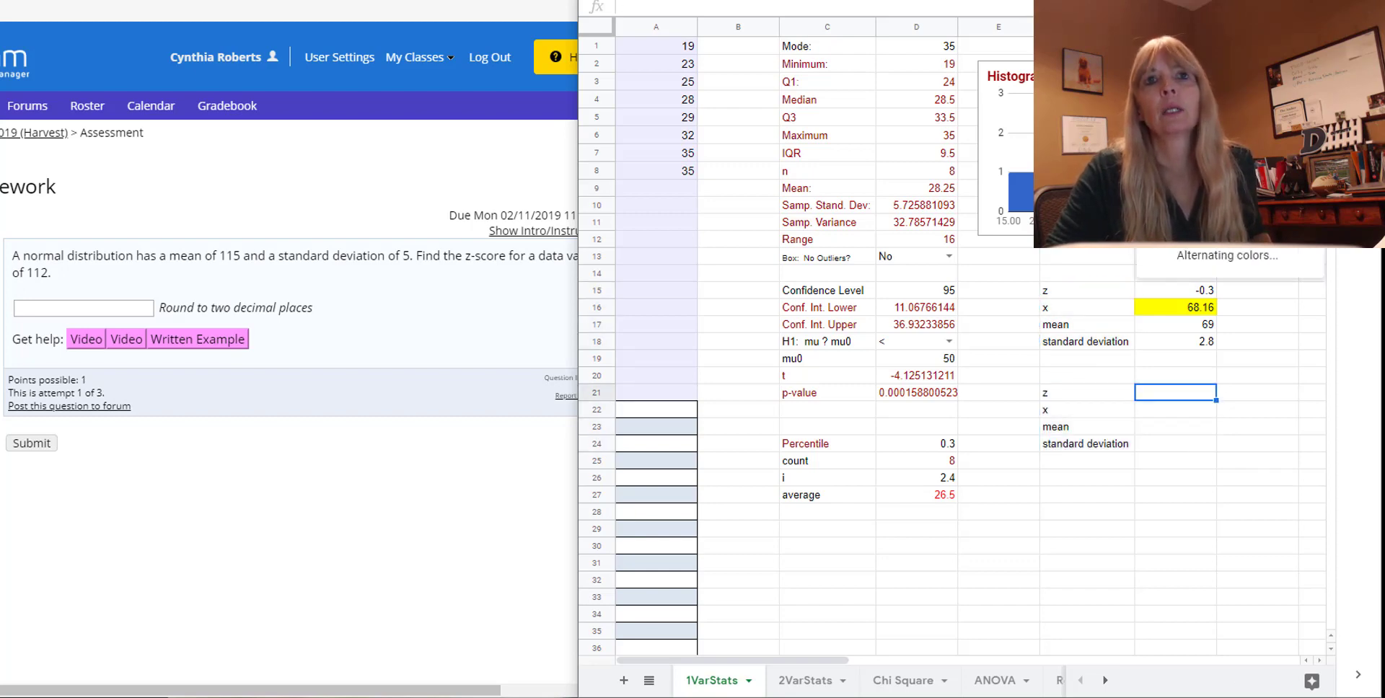
left_click(1152, 234)
left_click(1161, 417)
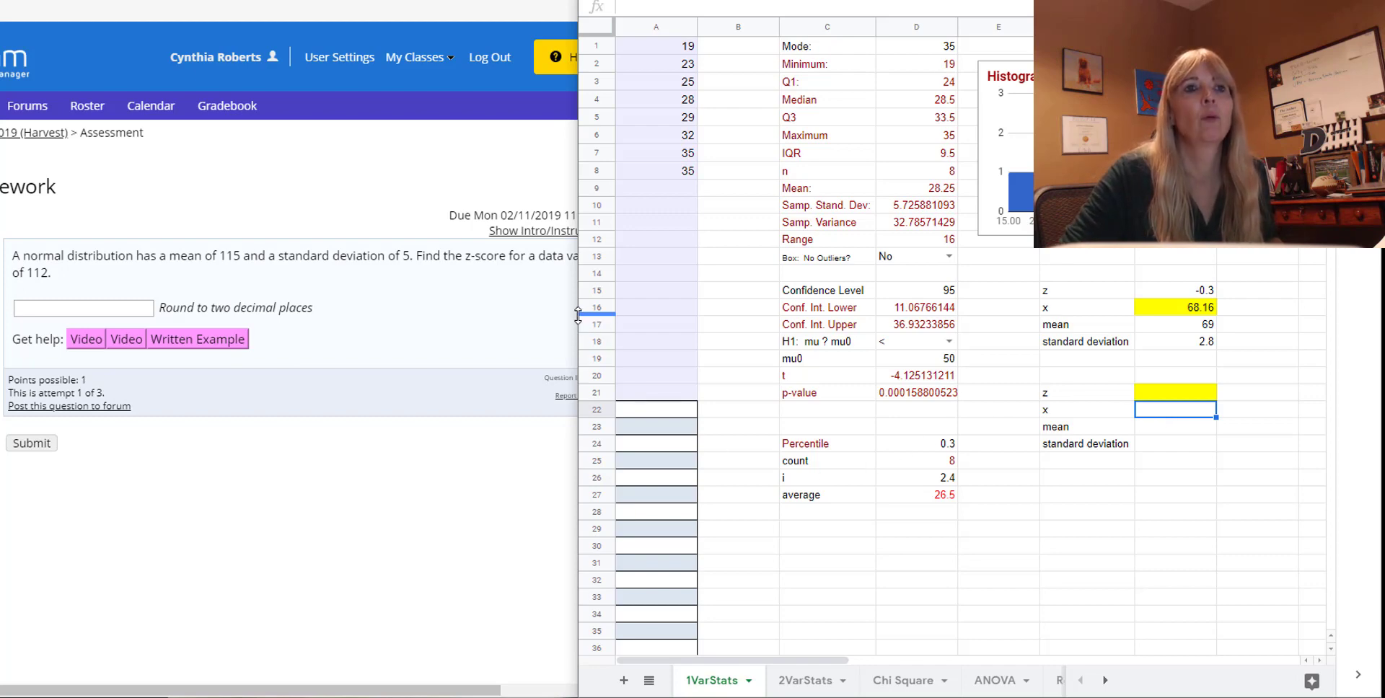
Step: Enter x 112, mean 115 and standard deviation 5 in the new block
left_click_drag(576, 313, 618, 313)
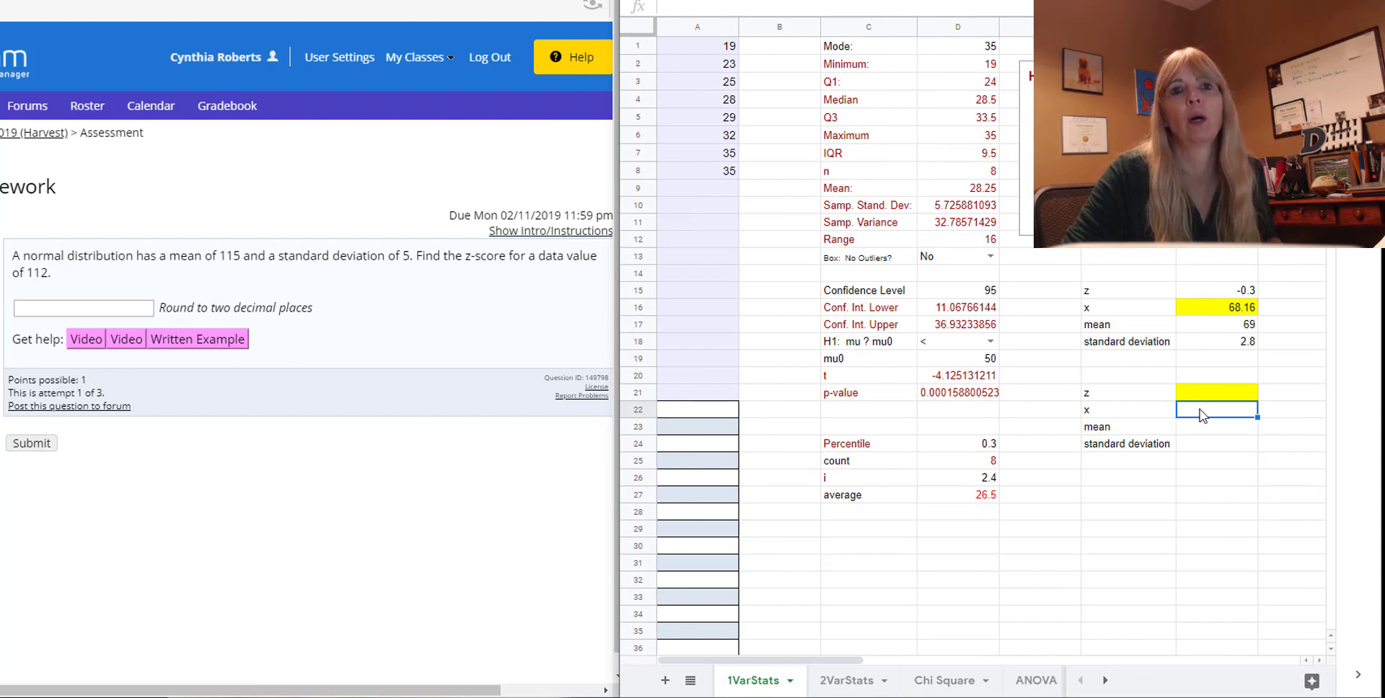
type("112")
key("Return")
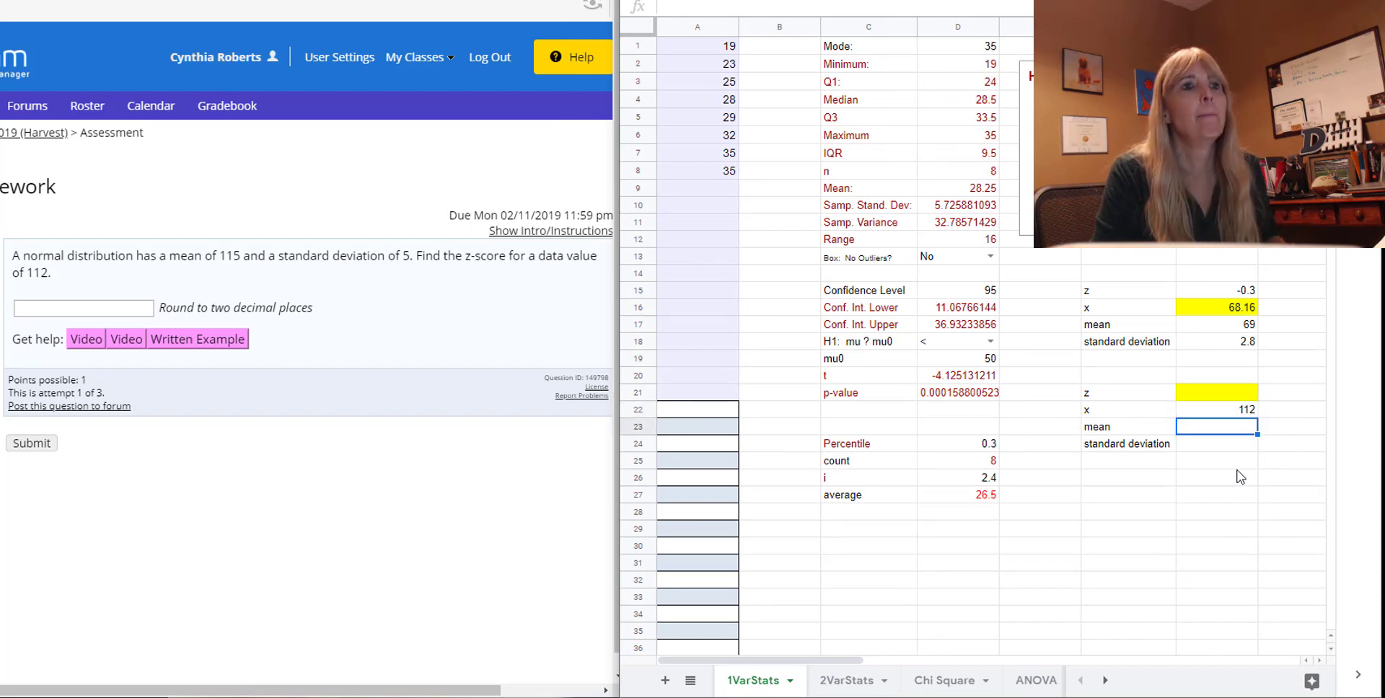
type("115")
key("Return")
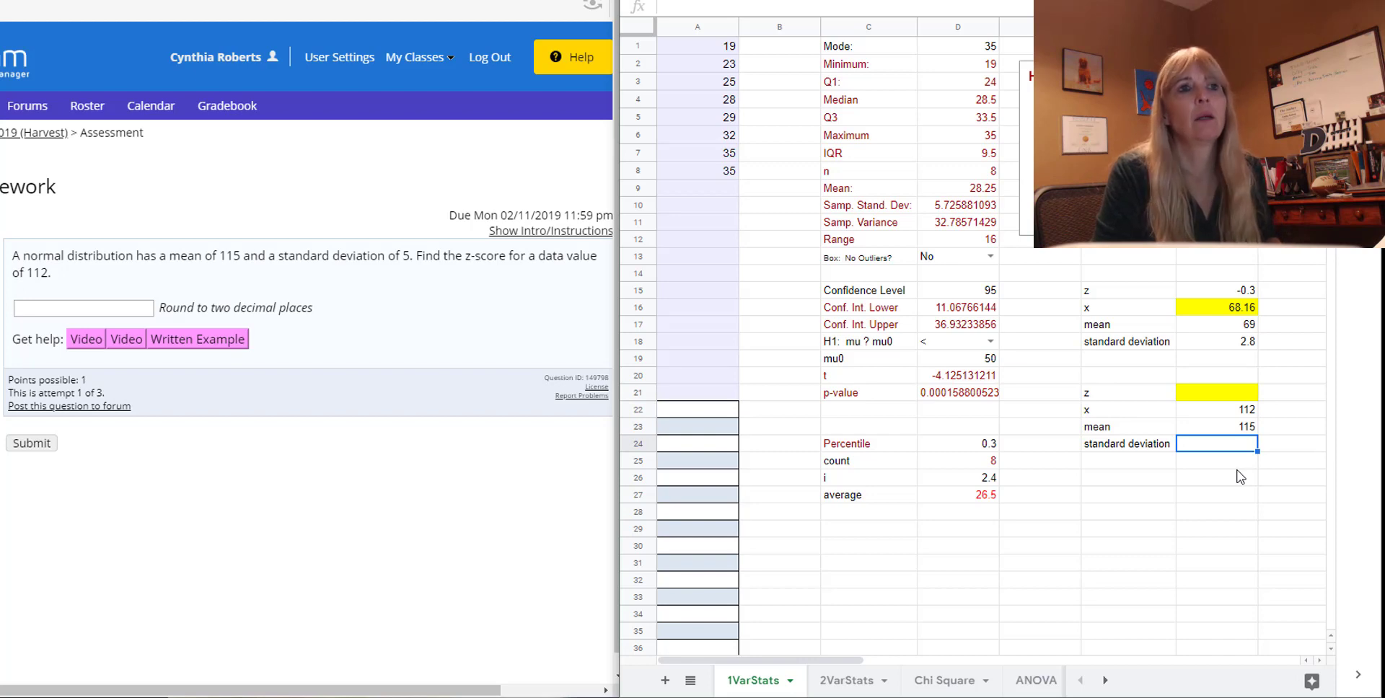
type("5")
key("Return")
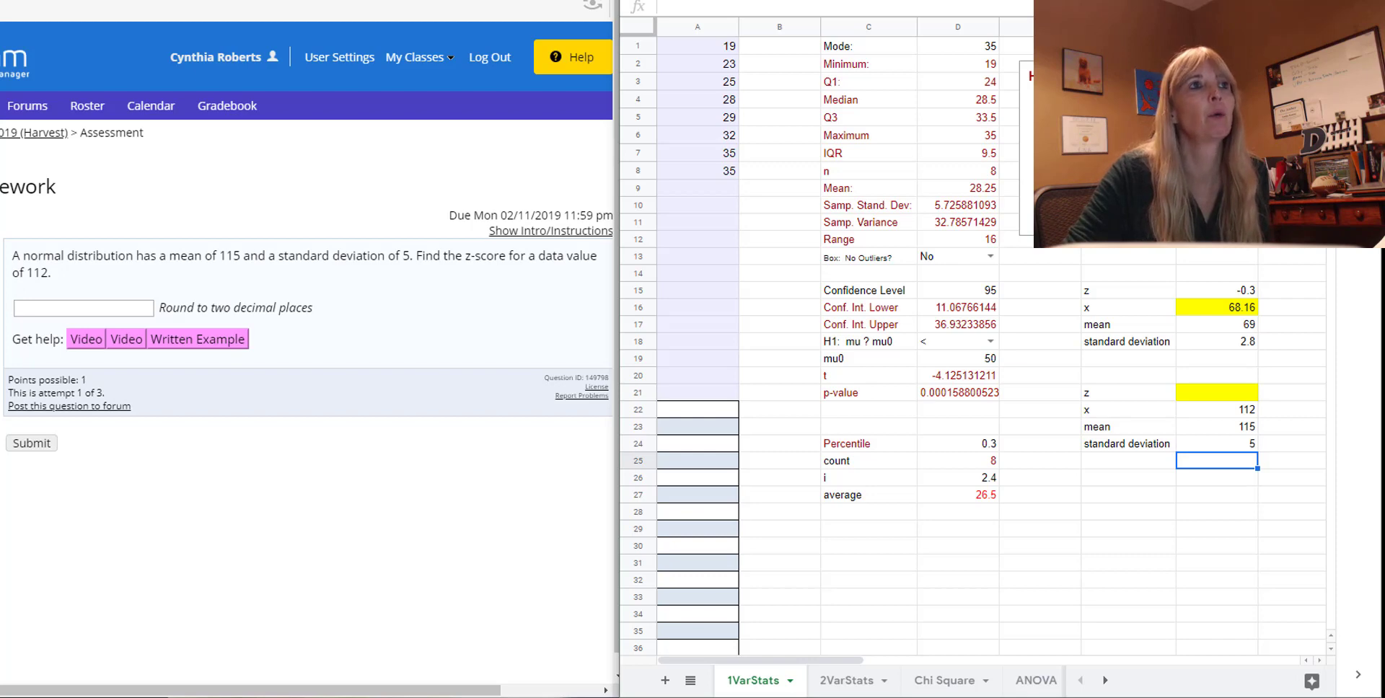
key("ctrl+z")
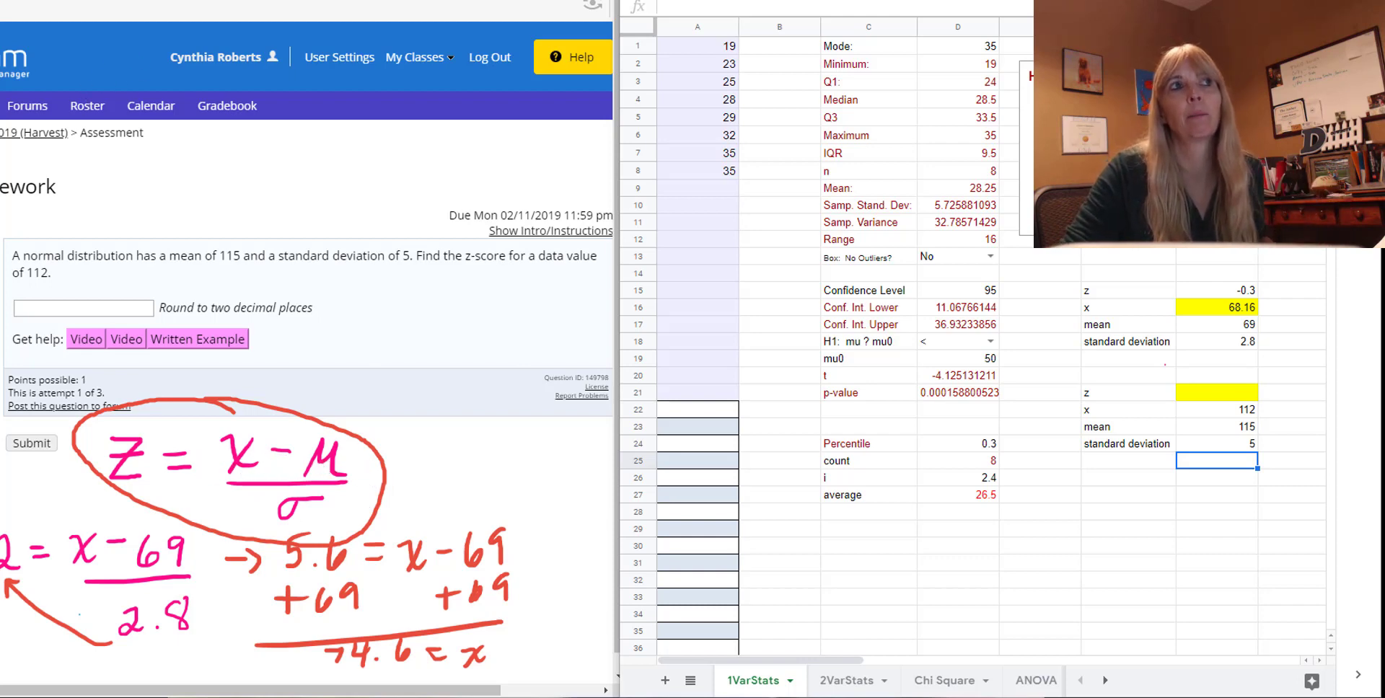
Step: Enter =(G22-G23)/G24 in the yellow z cell so it shows -0.6
key("Escape")
left_click(1194, 396)
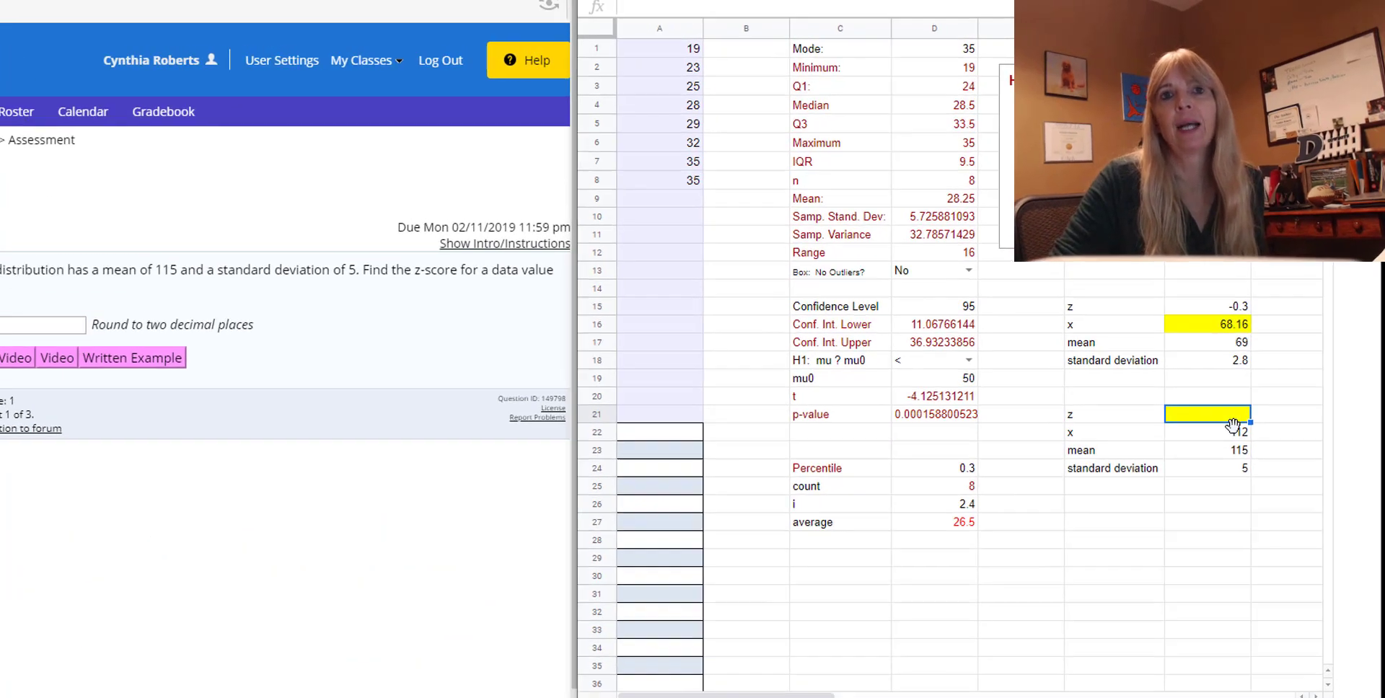
type("=(")
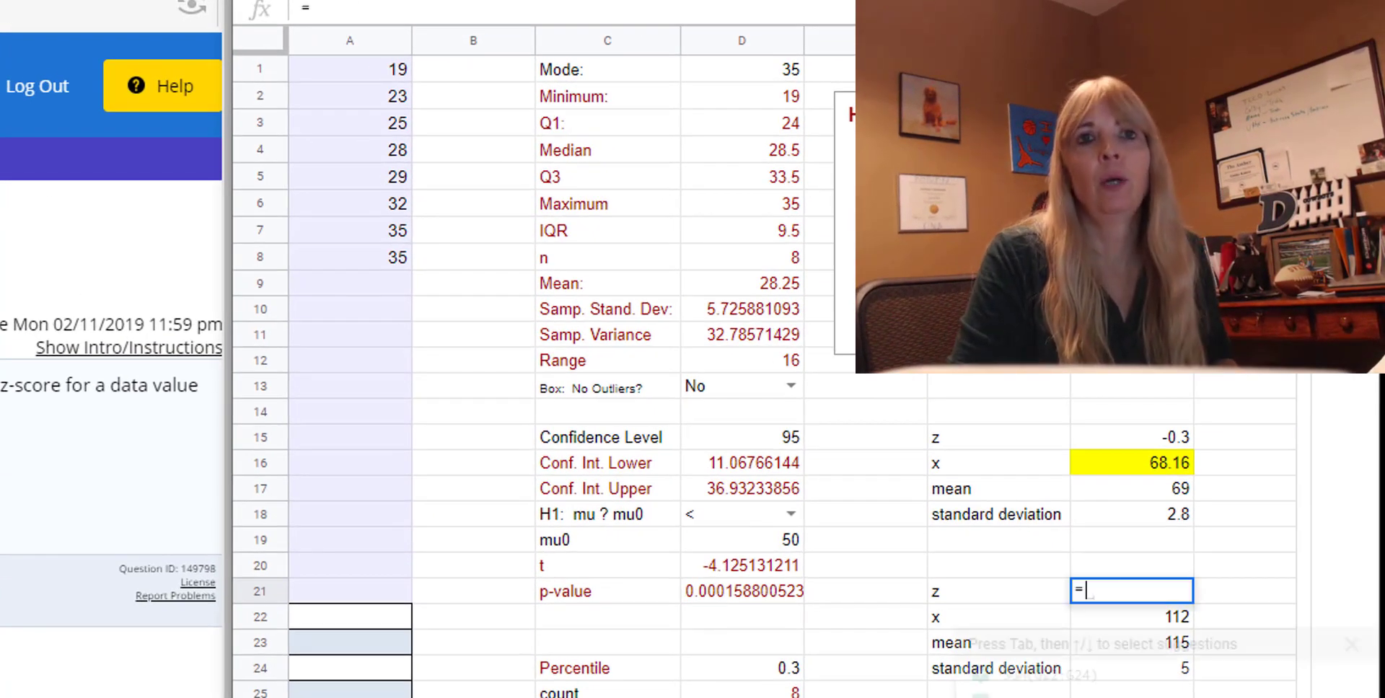
left_click(1153, 620)
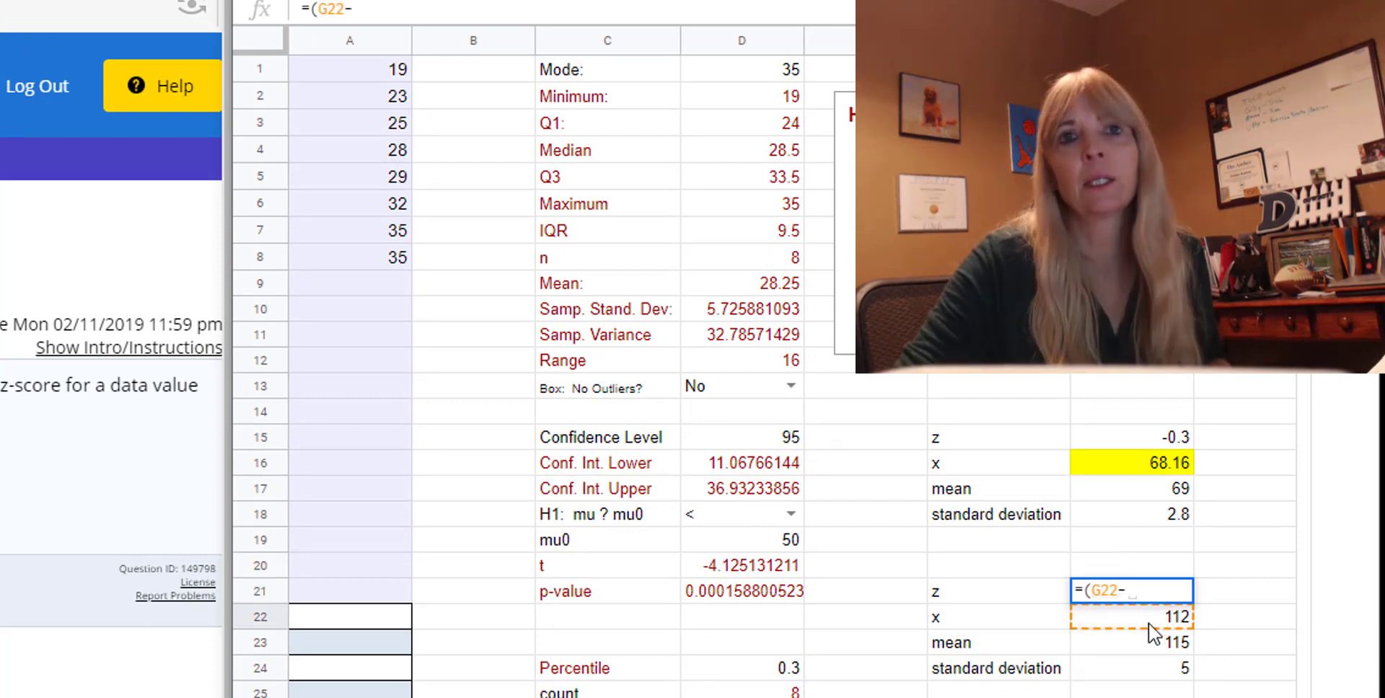
type("-")
left_click(1152, 644)
type(")/")
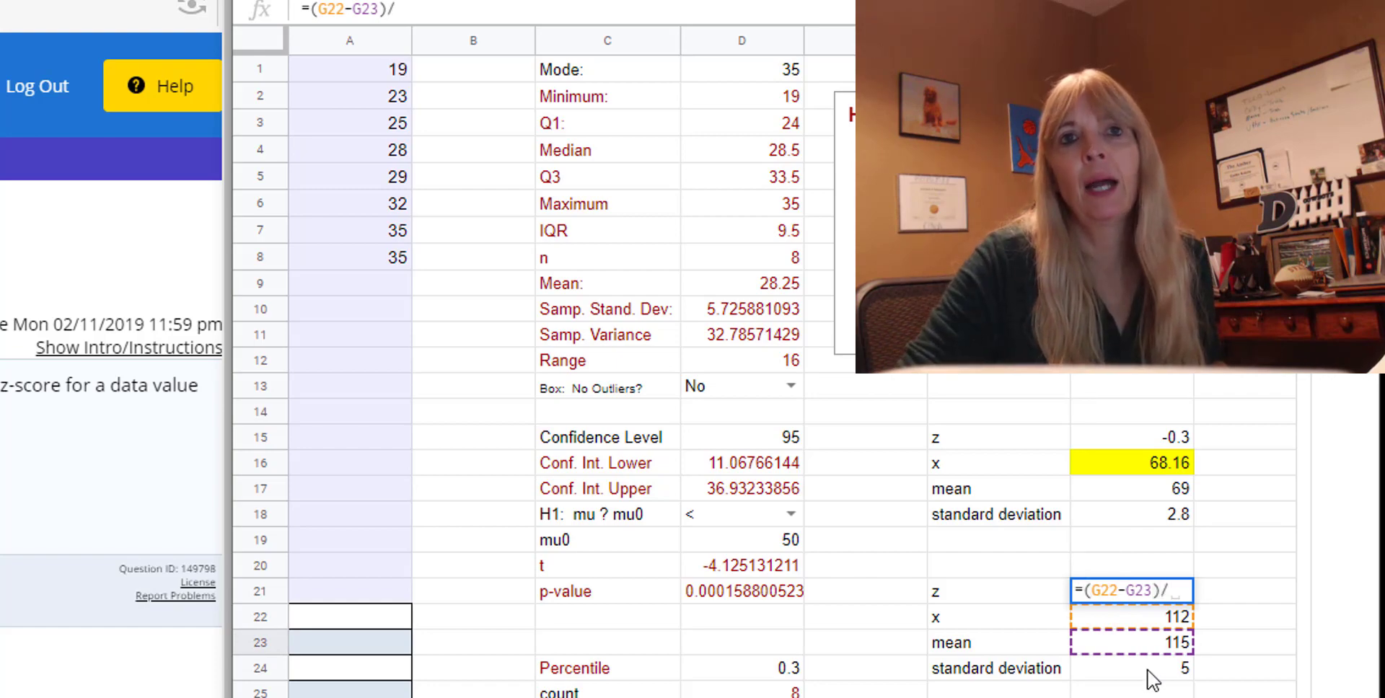
left_click(1148, 669)
key("Return")
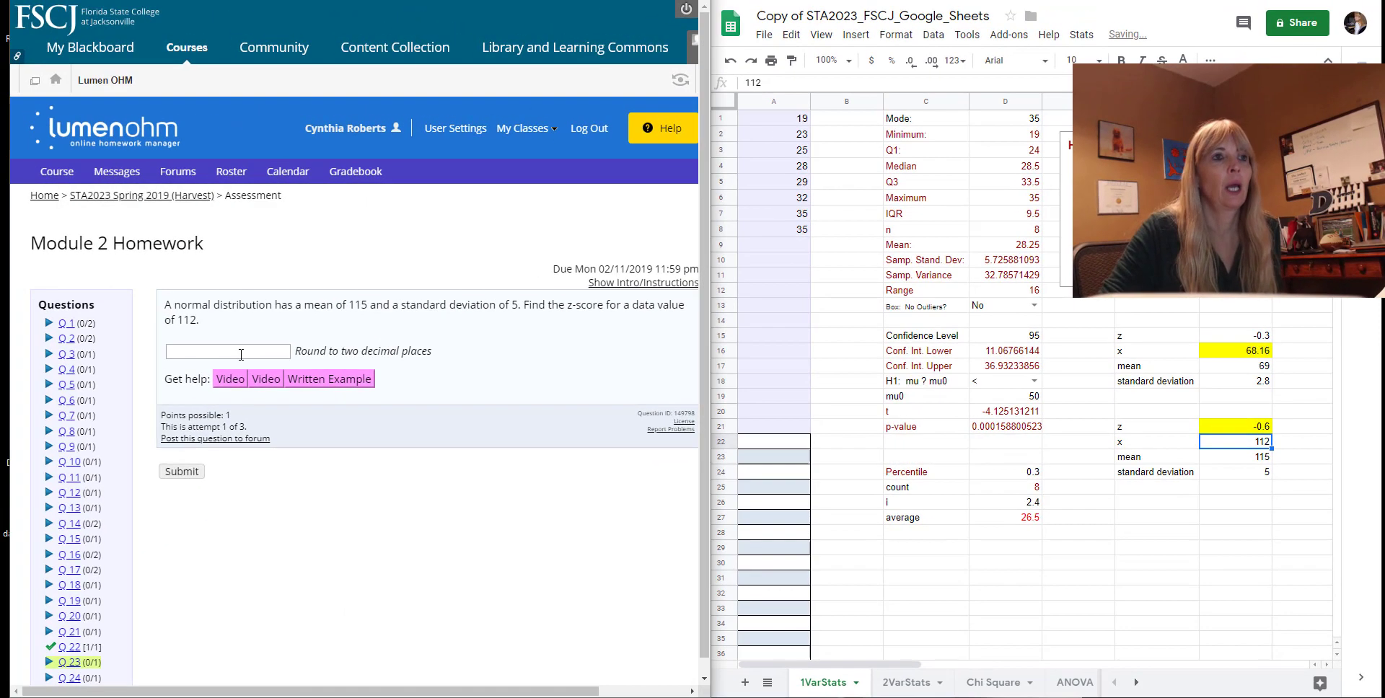
left_click(29, 388)
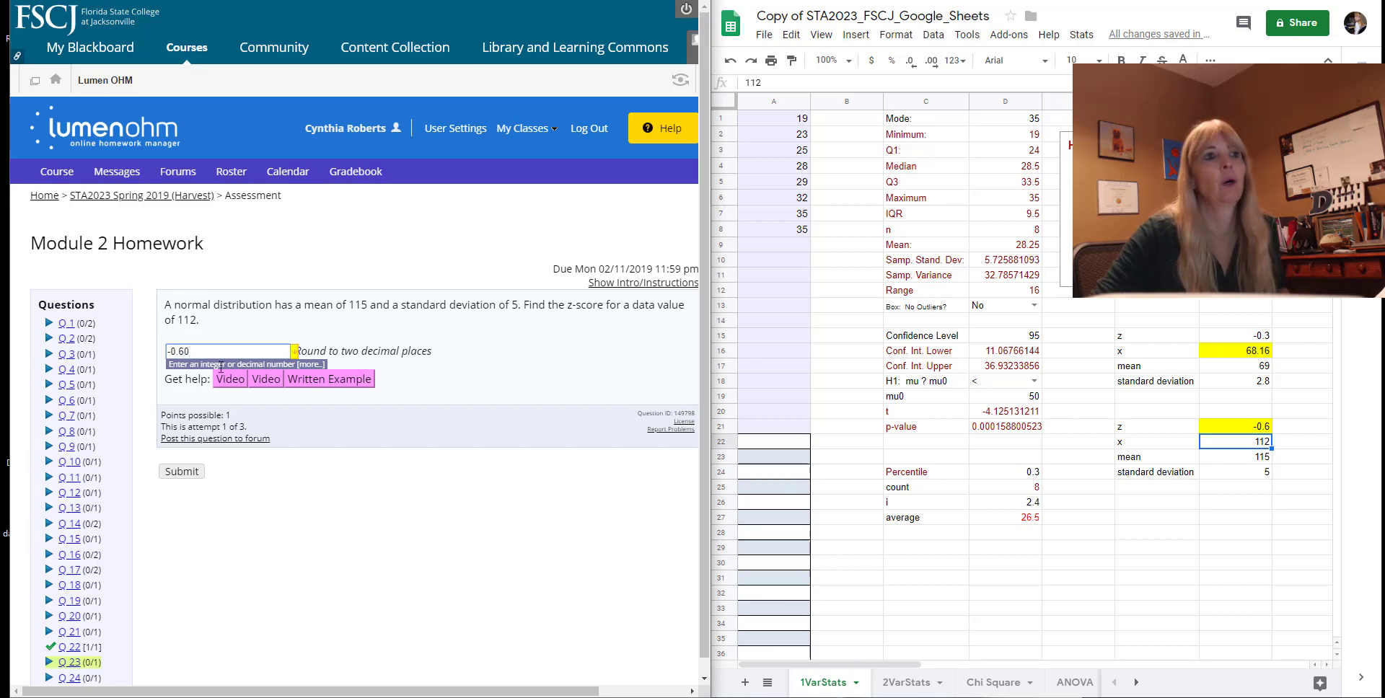
Step: Submit -0.60 as the z-score answer and load another similar question
left_click(180, 473)
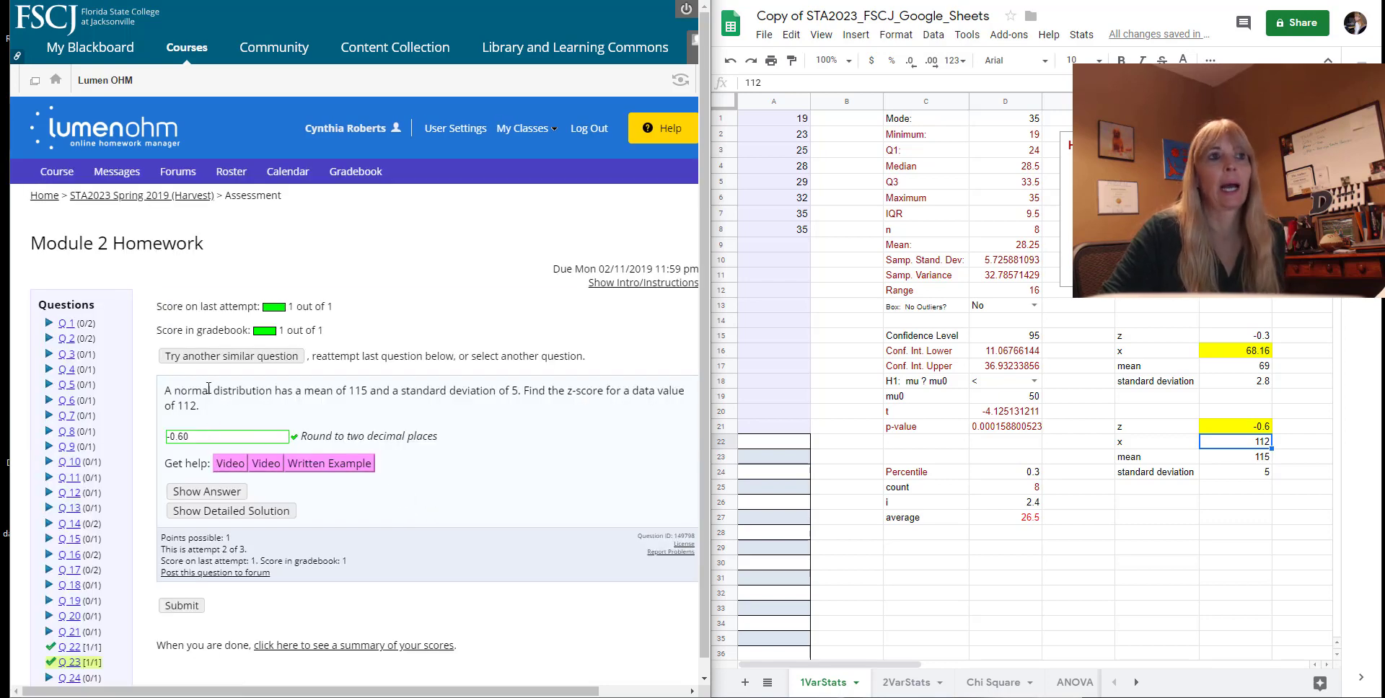
left_click(225, 357)
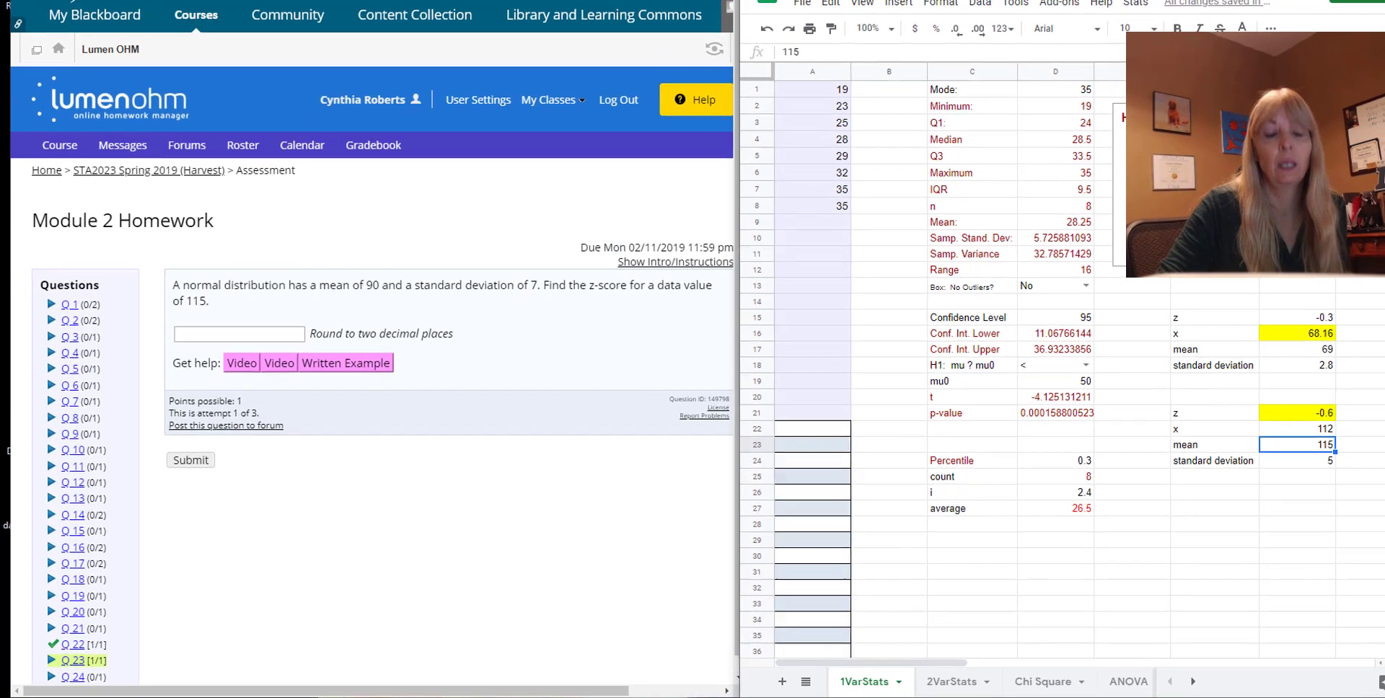
Step: Change the block to mean 90, standard deviation 7 and x 115, giving z 3.57
key("Down")
type("90")
key("Return")
type("7")
key("Return")
left_click(1321, 433)
type("115")
key("Return")
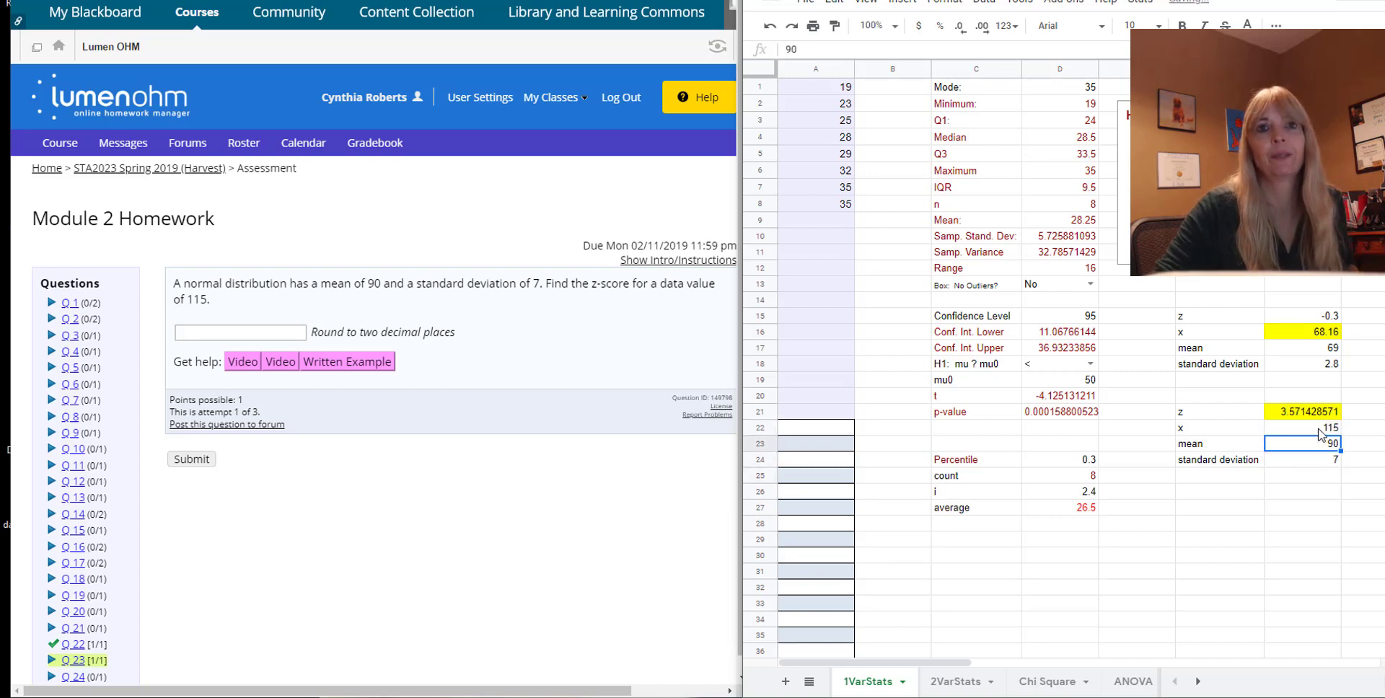
Step: Submit 3.57 as the answer in Lumen OHM and go to Q 24
left_click(236, 331)
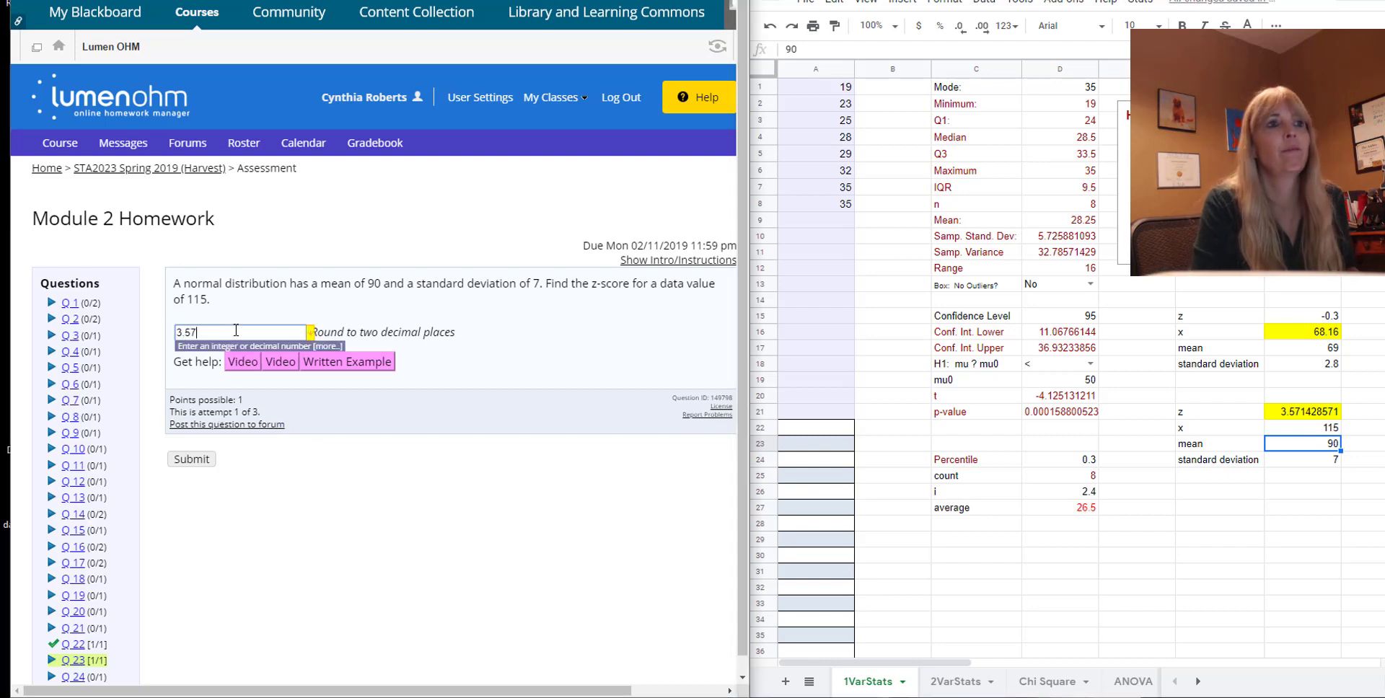
left_click(195, 460)
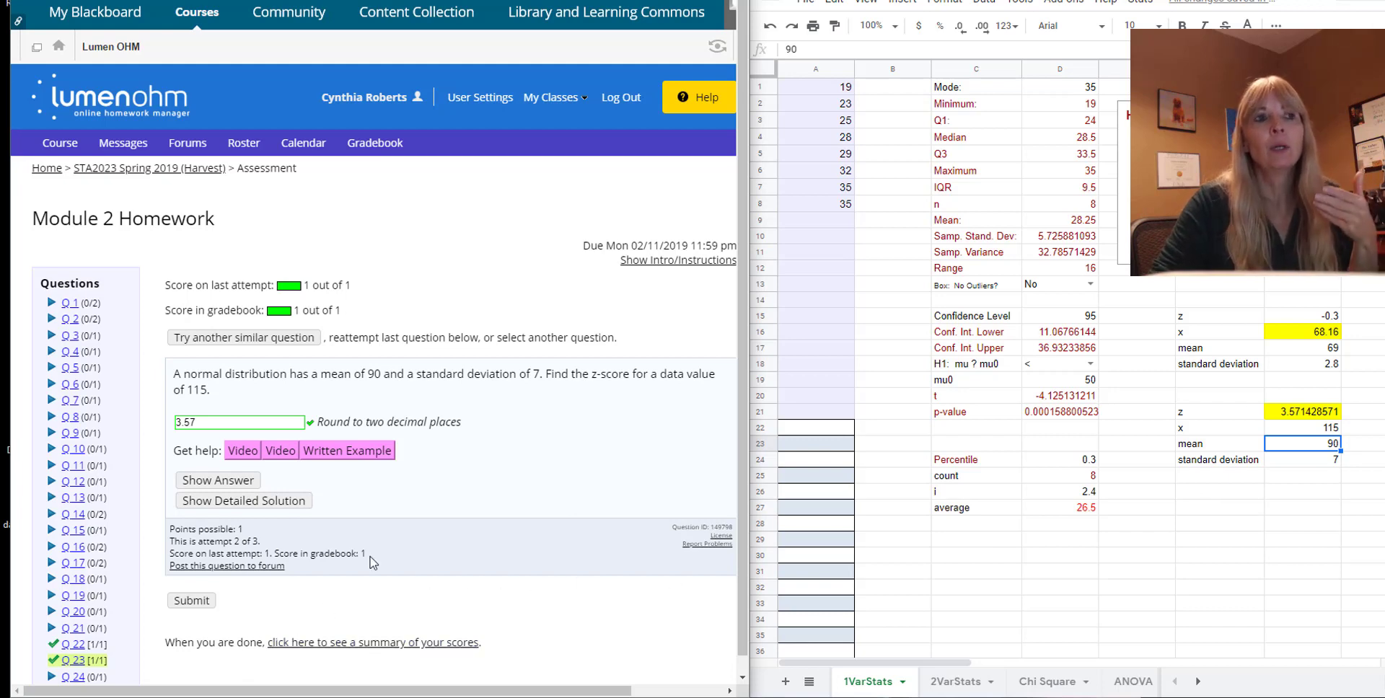
scroll(369, 561, "down", 2)
left_click(74, 527)
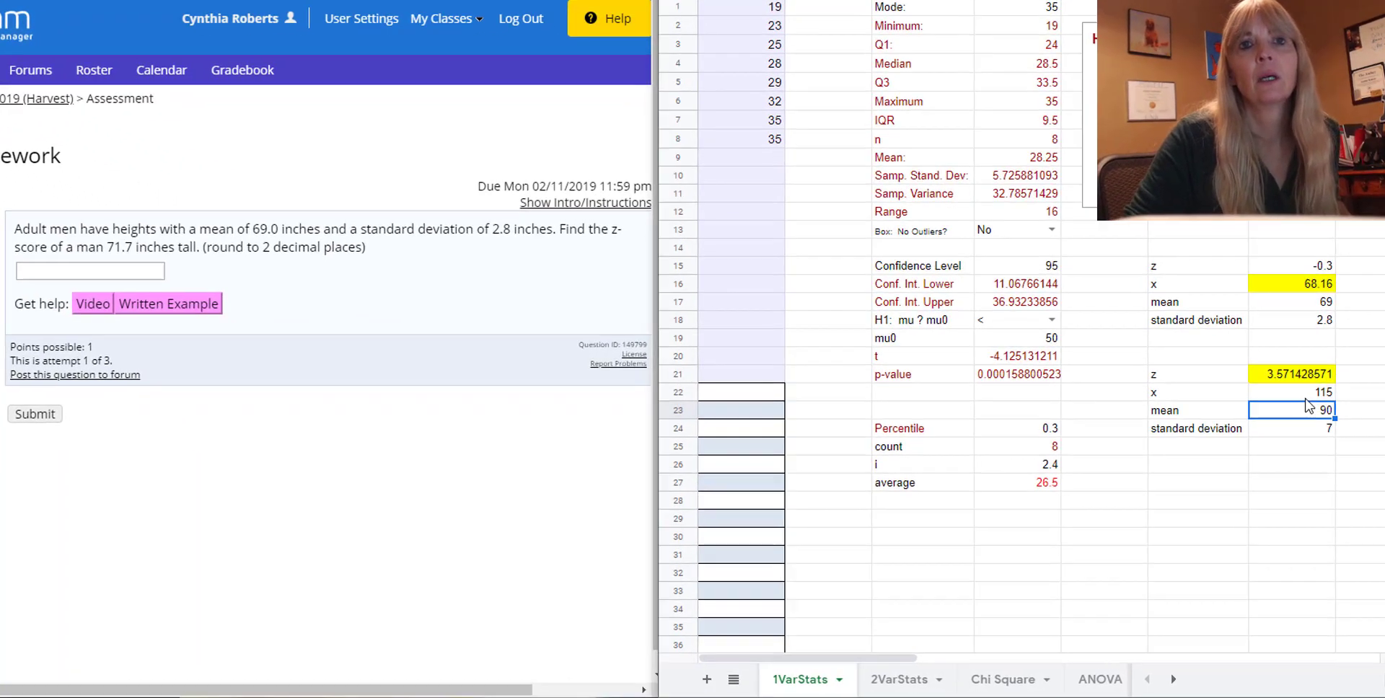
Step: Set the z block's mean to 69 and standard deviation to 2.8
left_click(1305, 398)
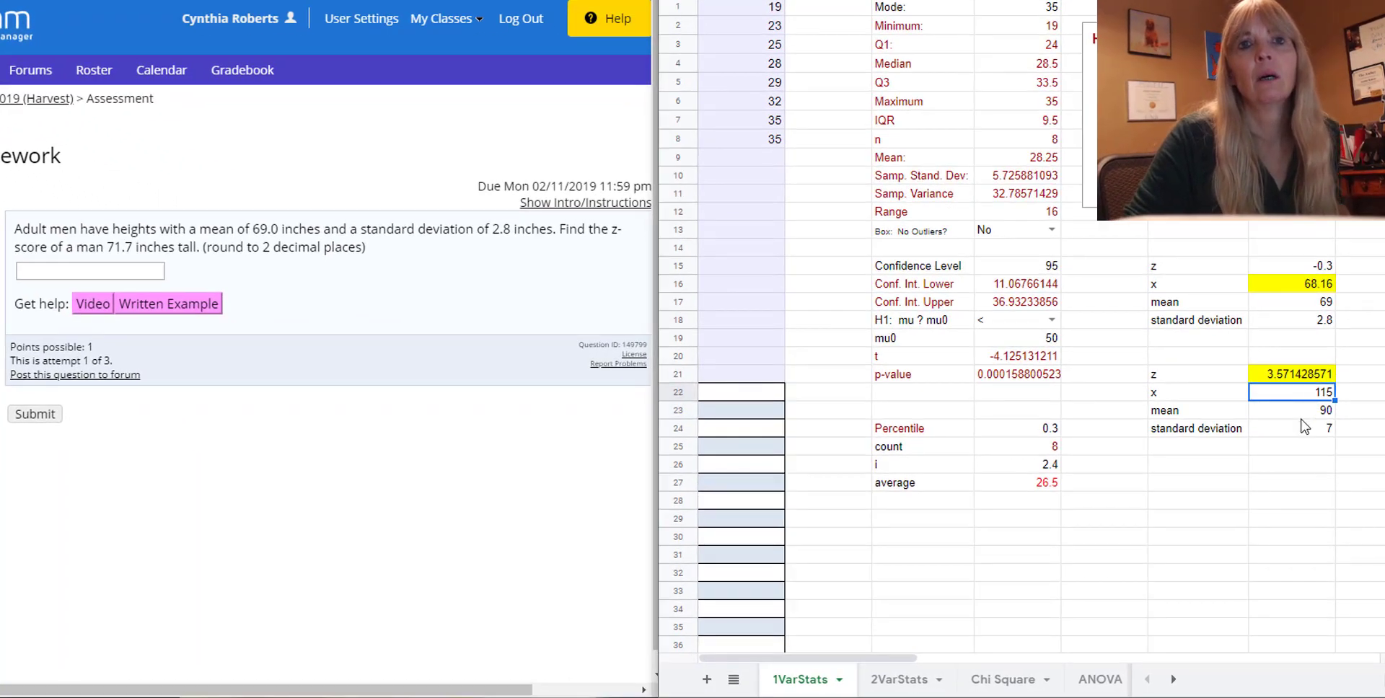
left_click(1265, 413)
type("69")
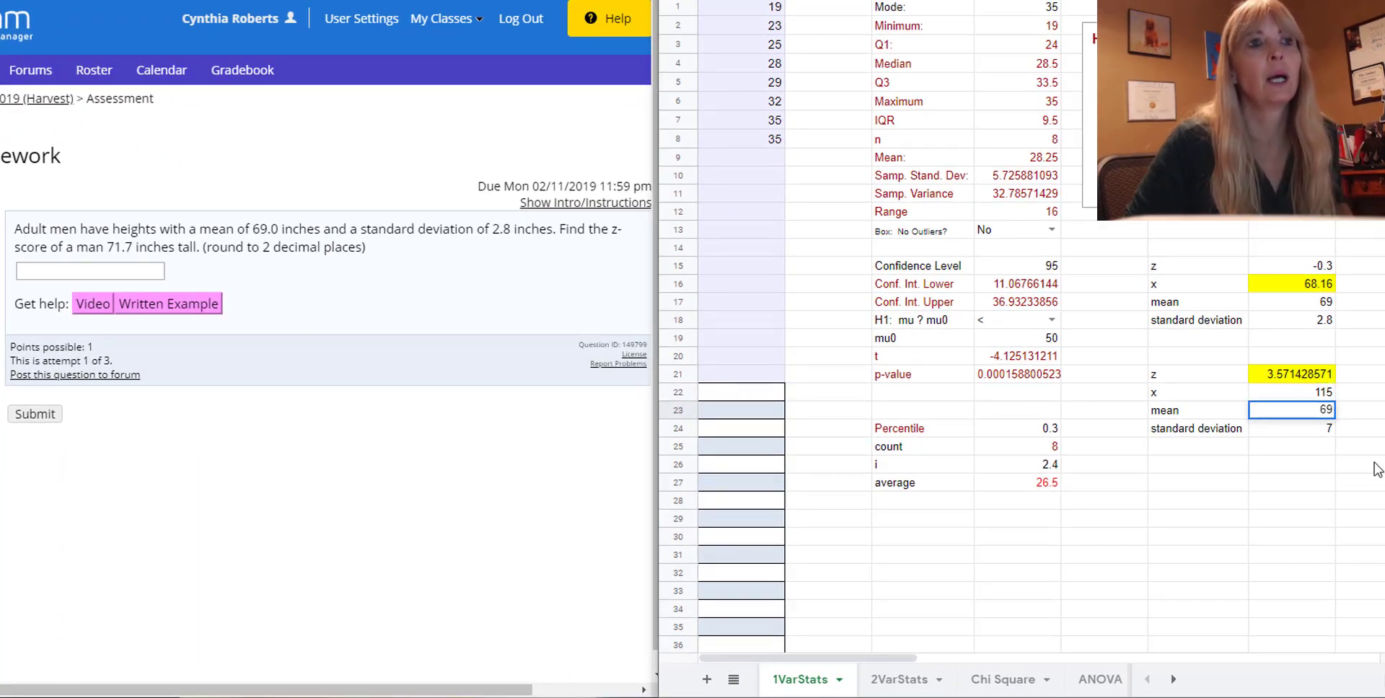
key("Return")
type("2.8")
key("Return")
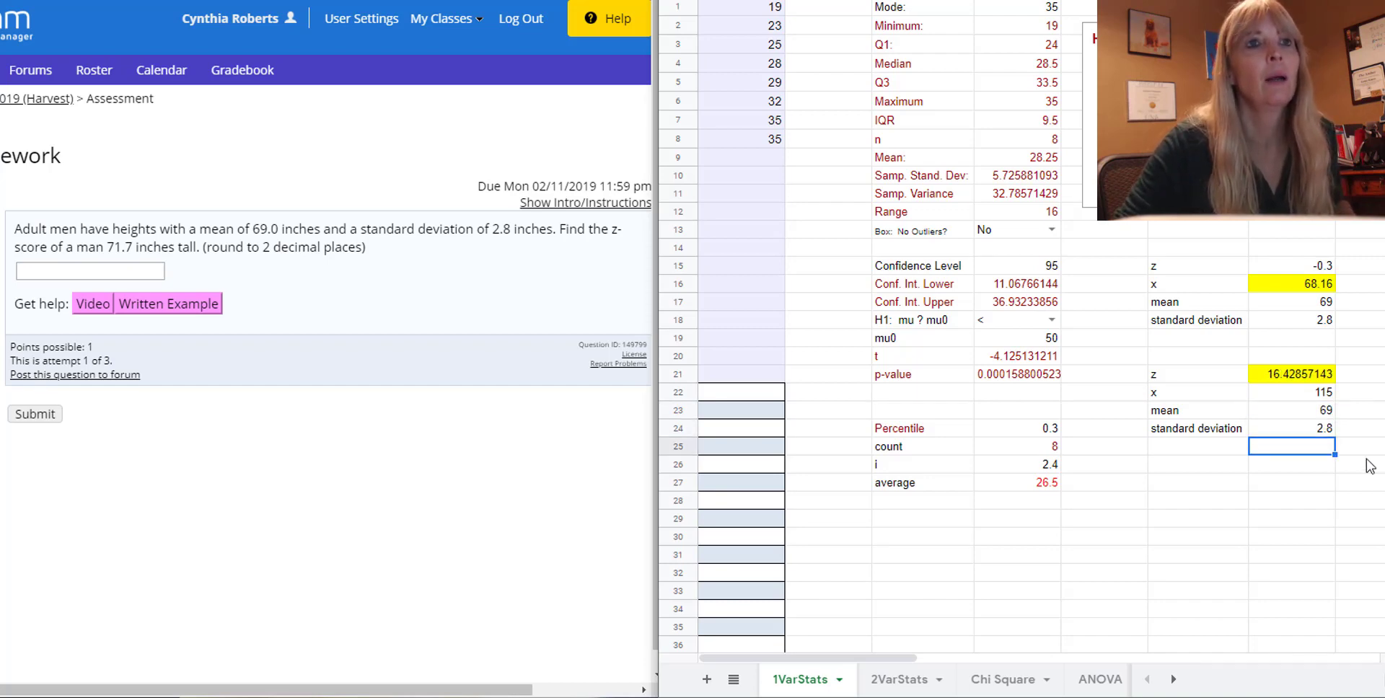
Step: Change x to 71.7, then submit the resulting z of 0.96 as the heights answer
left_click(1288, 394)
type("71.7")
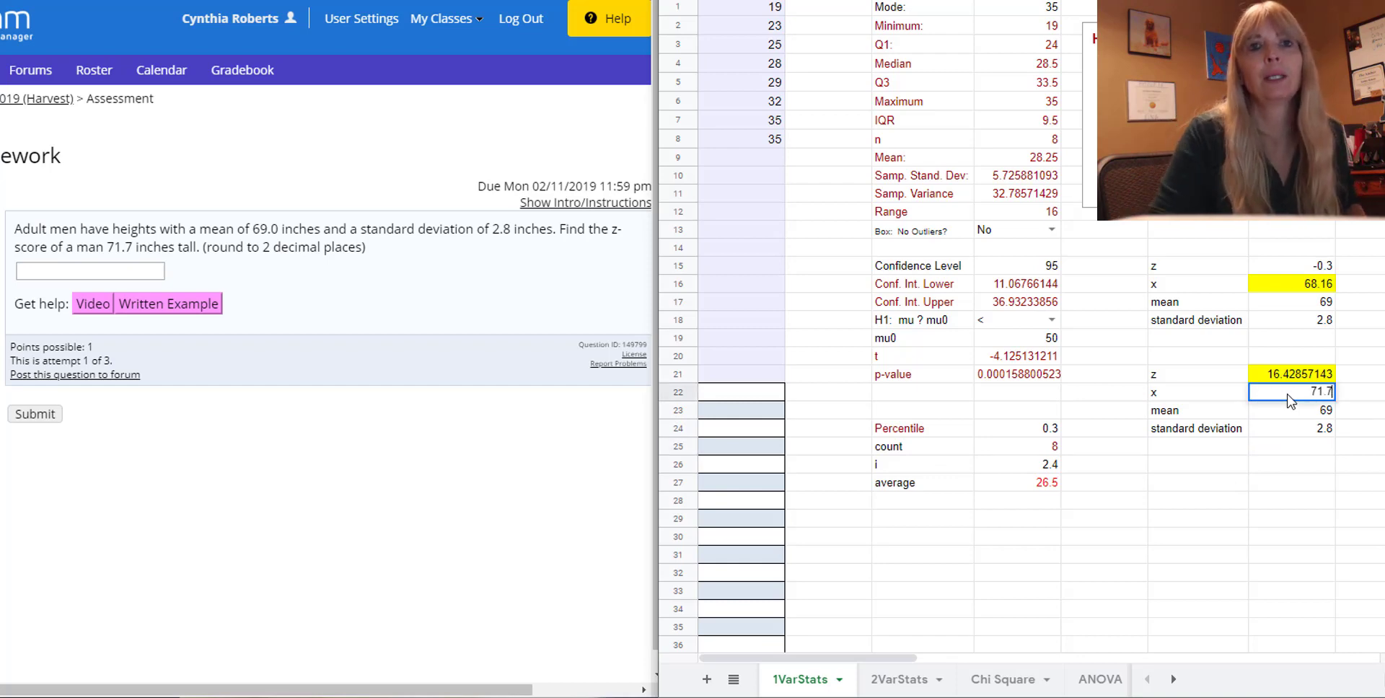
key("Return")
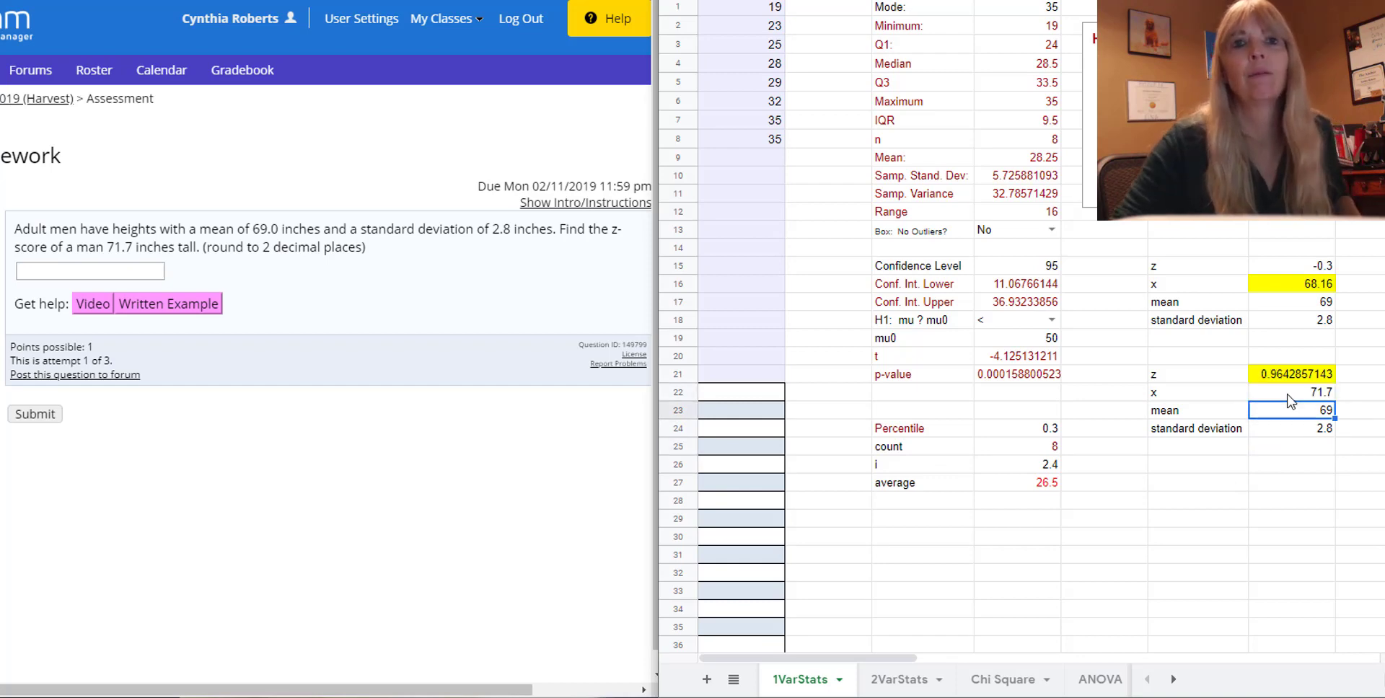
left_click(84, 278)
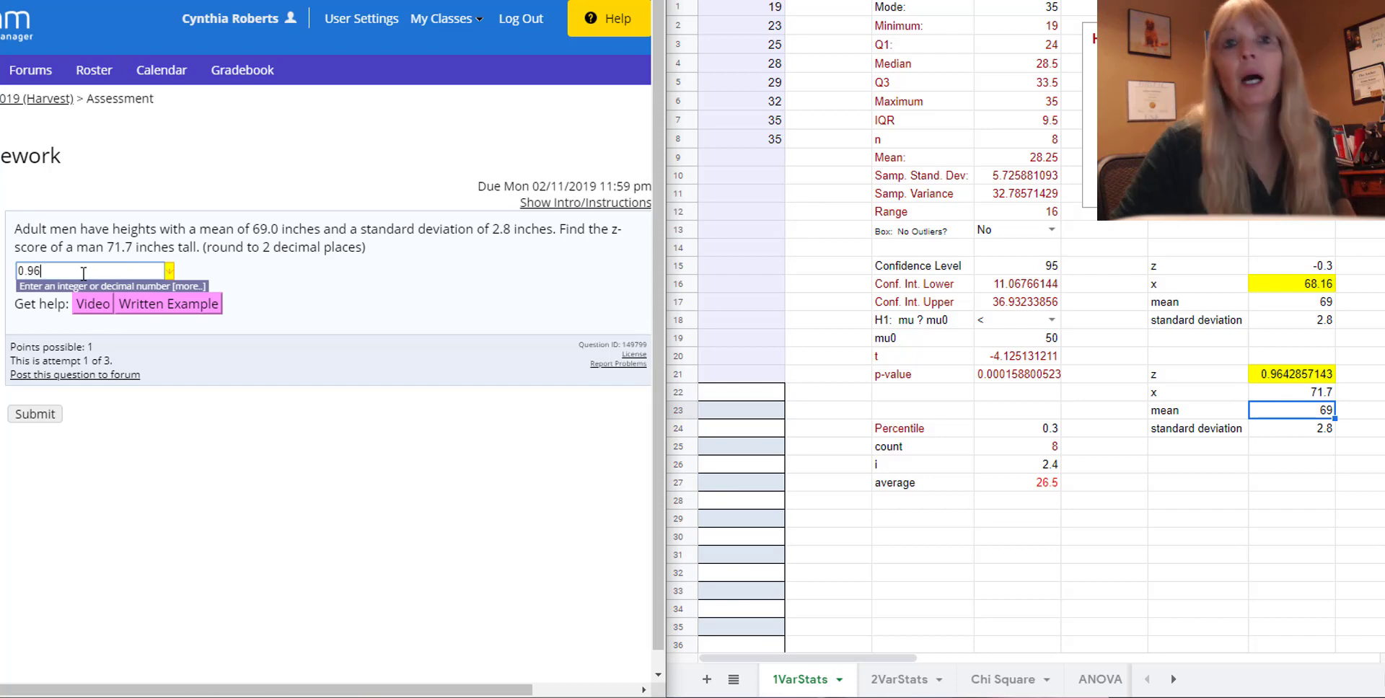
key("Return")
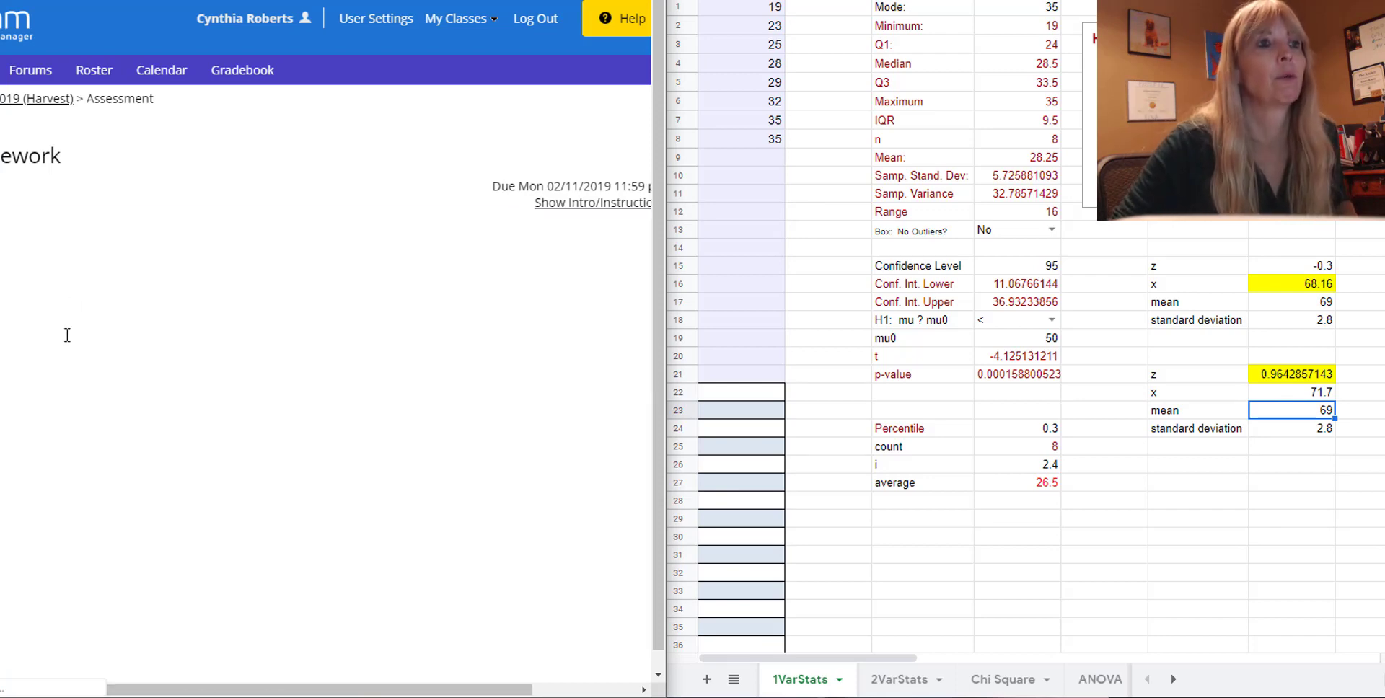